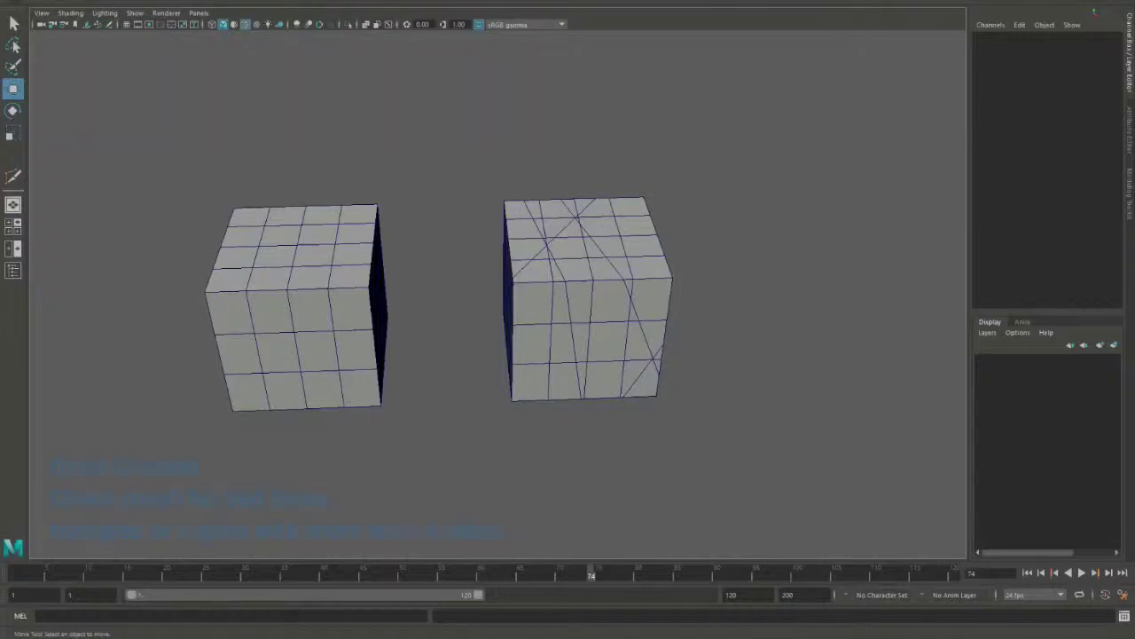
Run the Quad Checker on the left cube, which shows no triangles or n-gons
{"action": "key", "text": "Return"}
{"action": "left_click", "coordinate": [292, 310]}
{"action": "left_click", "coordinate": [422, 146]}
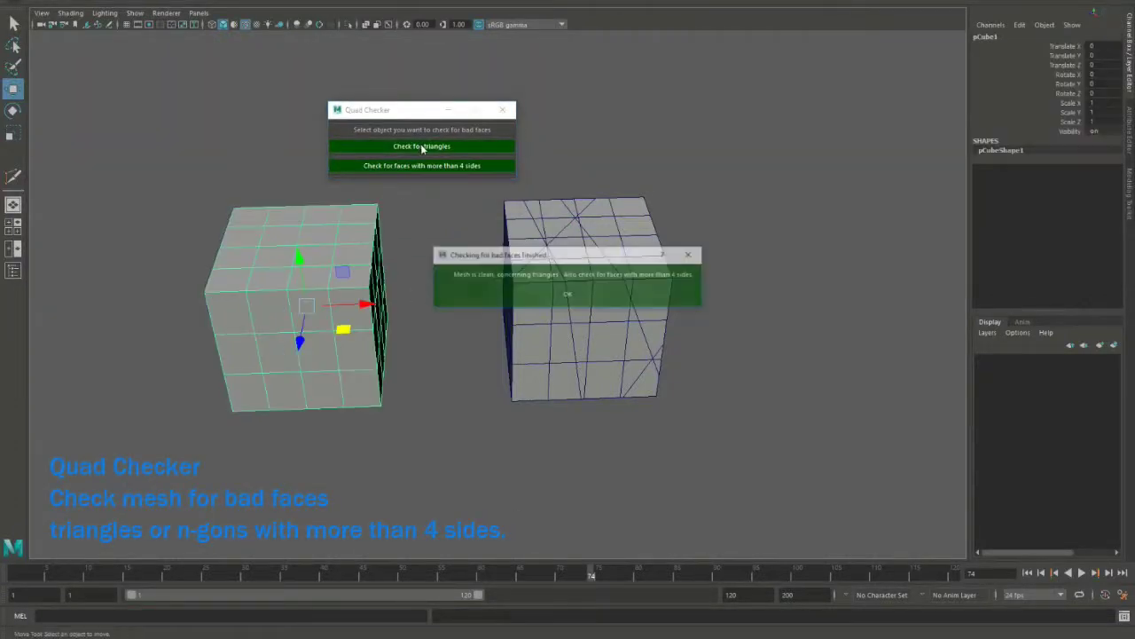
{"action": "left_click", "coordinate": [577, 297]}
{"action": "left_click", "coordinate": [410, 166]}
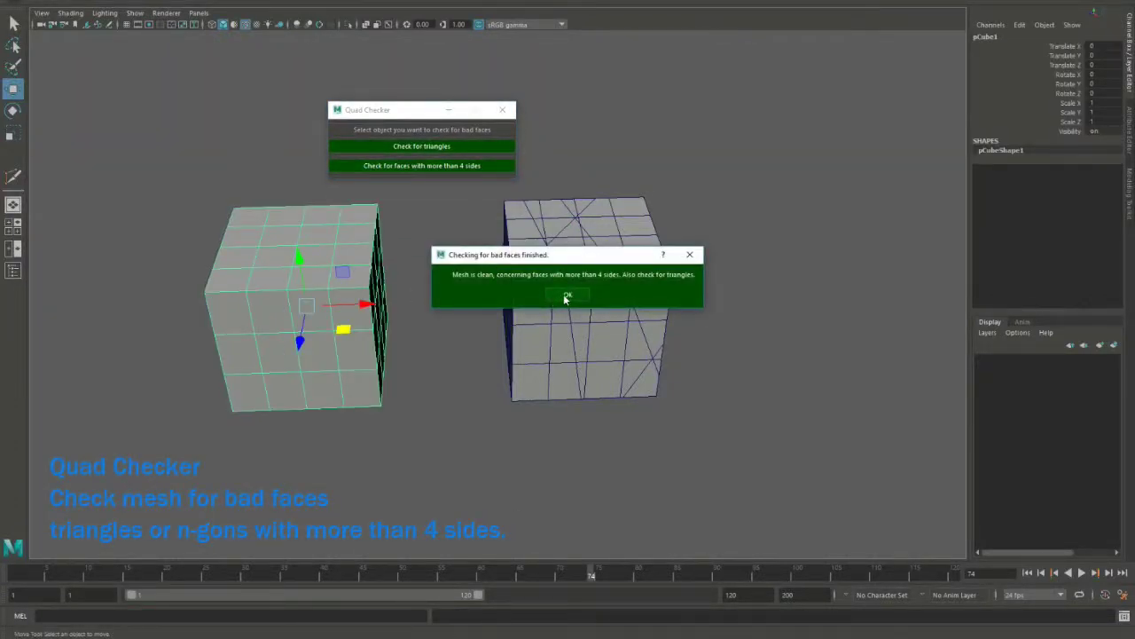
{"action": "left_click", "coordinate": [564, 299]}
{"action": "left_click", "coordinate": [438, 286]}
{"action": "left_click", "coordinate": [422, 146]}
{"action": "left_click", "coordinate": [566, 295]}
Check the right cube for triangles and n-gons, flagging 28 bad faces
{"action": "left_click", "coordinate": [582, 263]}
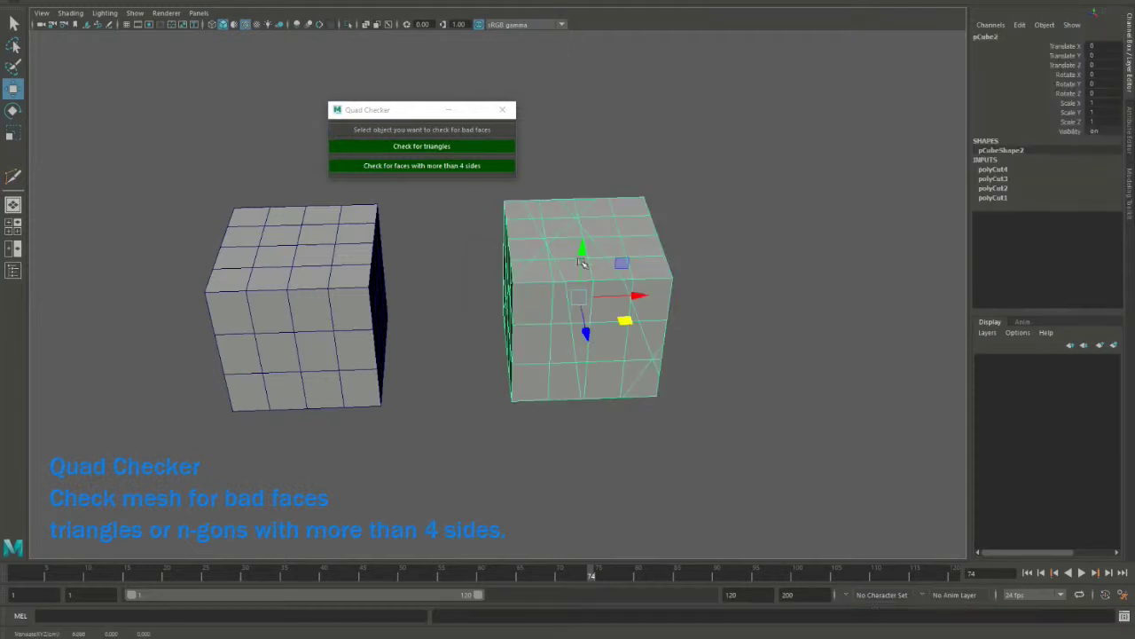
{"action": "left_click", "coordinate": [459, 153]}
{"action": "left_click", "coordinate": [578, 293]}
{"action": "mouse_move", "coordinate": [578, 292]}
{"action": "left_mouse_down", "text": "alt"}
{"action": "mouse_move", "coordinate": [725, 304]}
{"action": "mouse_move", "coordinate": [851, 348]}
{"action": "mouse_move", "coordinate": [781, 364]}
{"action": "left_mouse_up", "text": "alt"}
{"action": "left_click", "coordinate": [581, 301]}
{"action": "left_click", "coordinate": [417, 165]}
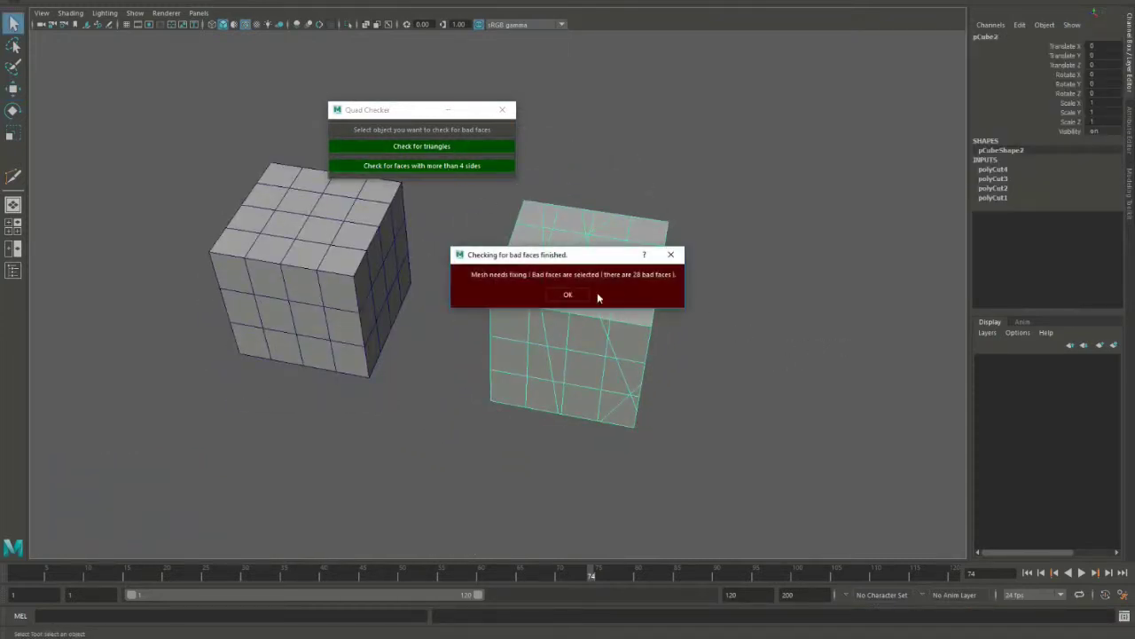
{"action": "left_click", "coordinate": [582, 298]}
{"action": "mouse_move", "coordinate": [730, 322]}
{"action": "left_mouse_down", "text": "alt"}
{"action": "mouse_move", "coordinate": [534, 257]}
{"action": "mouse_move", "coordinate": [751, 322]}
{"action": "left_mouse_up", "text": "alt"}
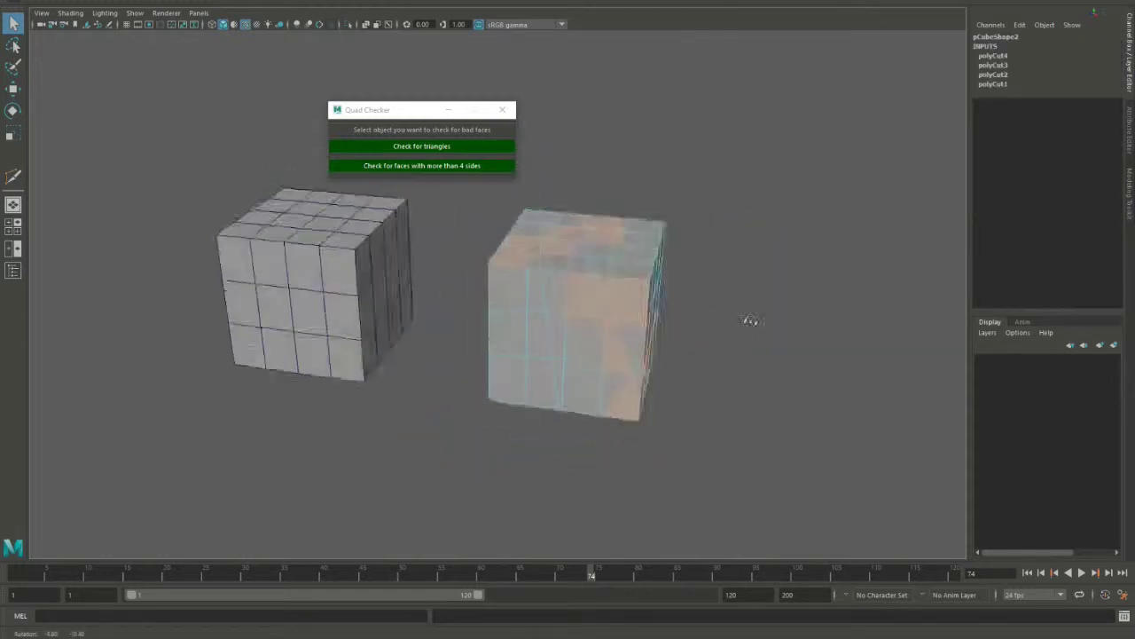
Create a square and a triangle control curve and move them apart
{"action": "left_click", "coordinate": [685, 131]}
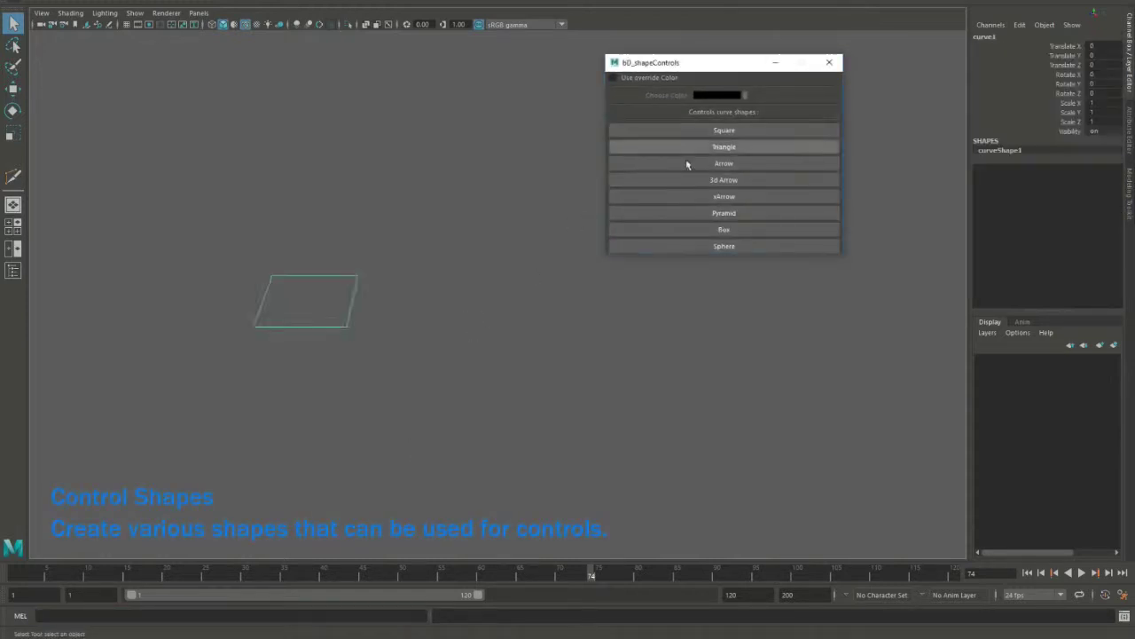
{"action": "key", "text": "w"}
{"action": "left_click_drag", "start_coordinate": [461, 320], "coordinate": [329, 320]}
{"action": "left_click", "coordinate": [496, 213]}
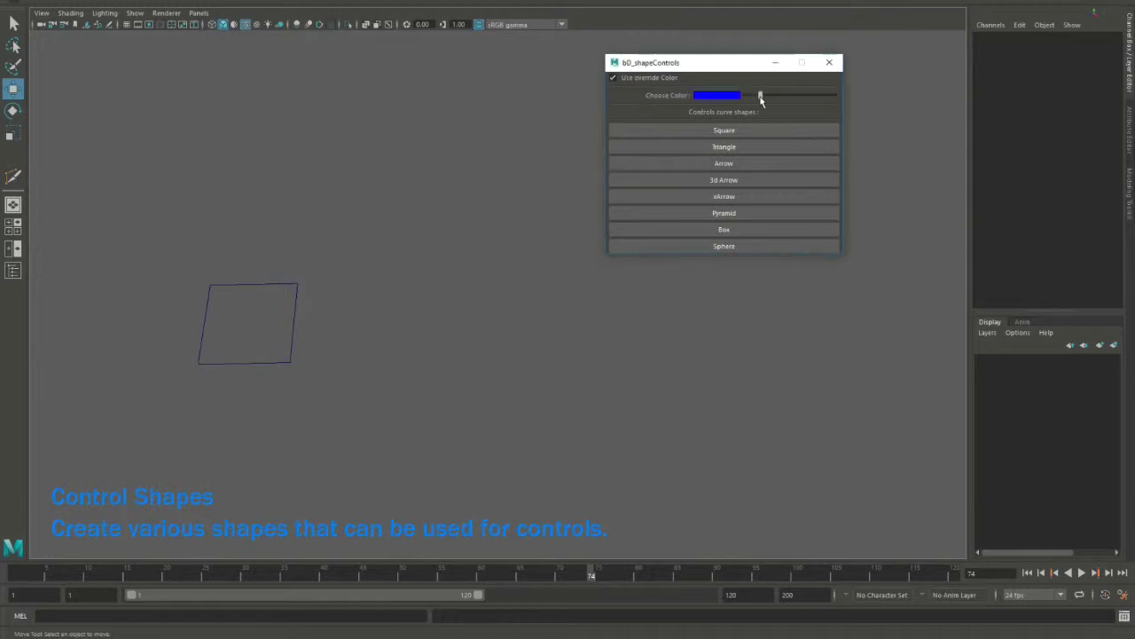
{"action": "left_click", "coordinate": [724, 146]}
{"action": "left_click_drag", "start_coordinate": [423, 354], "coordinate": [486, 445]}
{"action": "left_click", "coordinate": [568, 292]}
With the override colour set to red, create arrow, 3D arrow and four-way arrow curves
{"action": "left_click_drag", "start_coordinate": [760, 95], "coordinate": [781, 95]}
{"action": "left_click", "coordinate": [724, 163]}
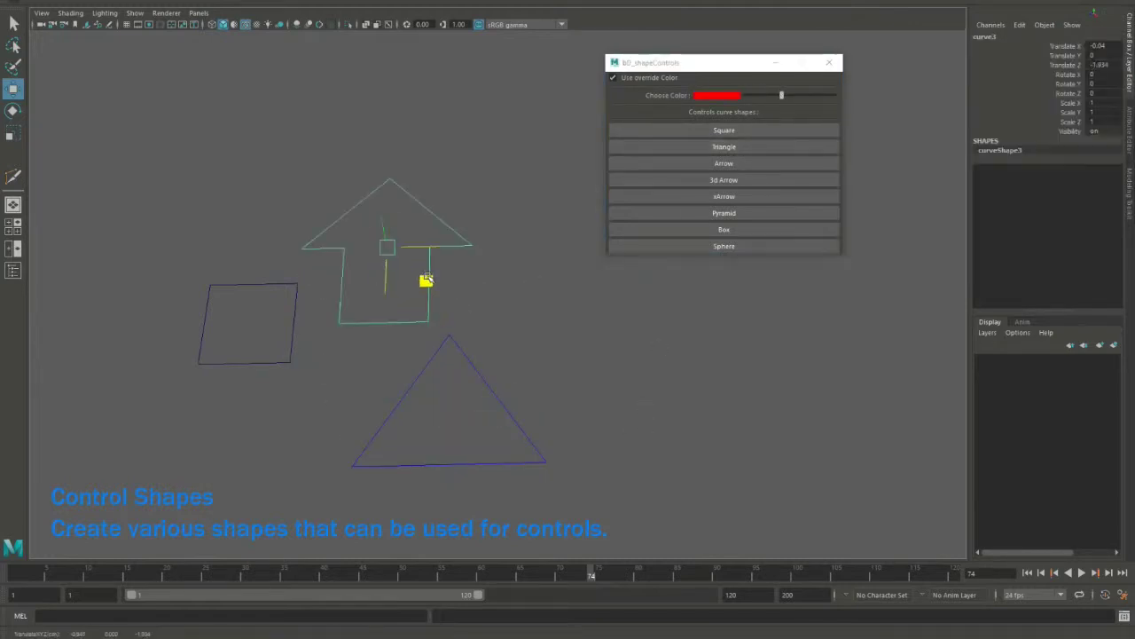
{"action": "left_click_drag", "start_coordinate": [426, 279], "coordinate": [435, 242]}
{"action": "left_click", "coordinate": [577, 222]}
{"action": "left_click", "coordinate": [724, 180]}
{"action": "mouse_move", "coordinate": [385, 320]}
{"action": "left_mouse_down"}
{"action": "mouse_move", "coordinate": [598, 324]}
{"action": "mouse_move", "coordinate": [254, 215]}
{"action": "left_mouse_up"}
{"action": "left_click", "coordinate": [723, 196]}
Add pyramid, box and sphere control curves, placing the pyramid lower left
{"action": "left_click", "coordinate": [723, 213]}
{"action": "mouse_move", "coordinate": [426, 371]}
{"action": "left_mouse_down"}
{"action": "mouse_move", "coordinate": [307, 461]}
{"action": "mouse_move", "coordinate": [577, 195]}
{"action": "left_mouse_up"}
{"action": "left_click", "coordinate": [724, 229]}
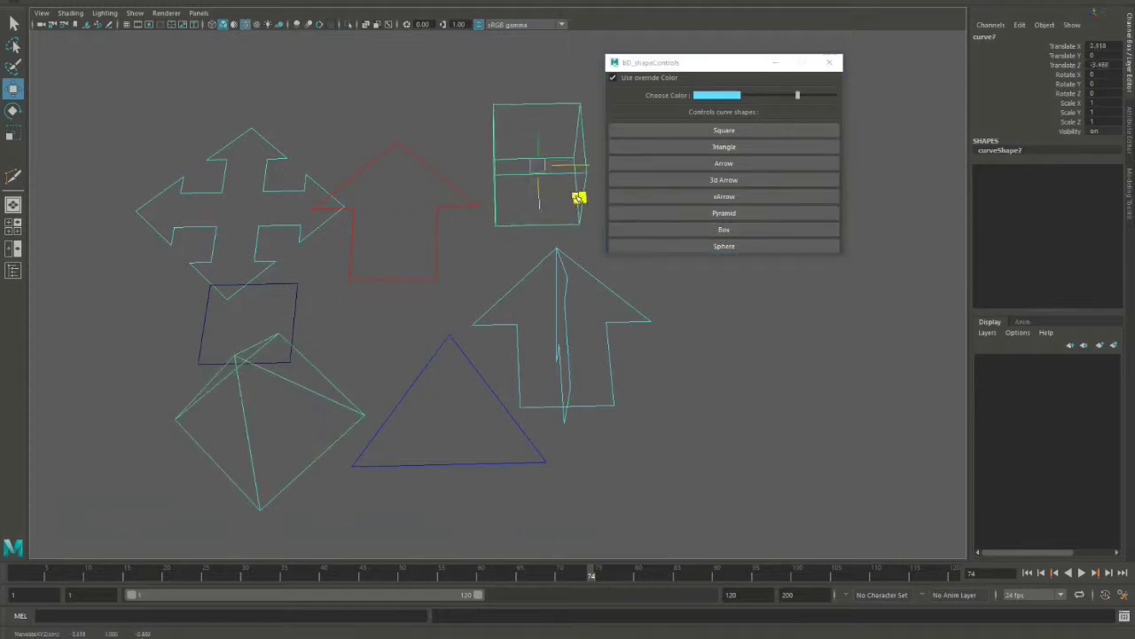
{"action": "left_click", "coordinate": [724, 246]}
{"action": "left_click", "coordinate": [624, 423]}
{"action": "mouse_move", "coordinate": [624, 423]}
{"action": "left_mouse_down", "text": "alt"}
{"action": "mouse_move", "coordinate": [591, 403]}
{"action": "mouse_move", "coordinate": [641, 413]}
{"action": "left_mouse_up", "text": "alt"}
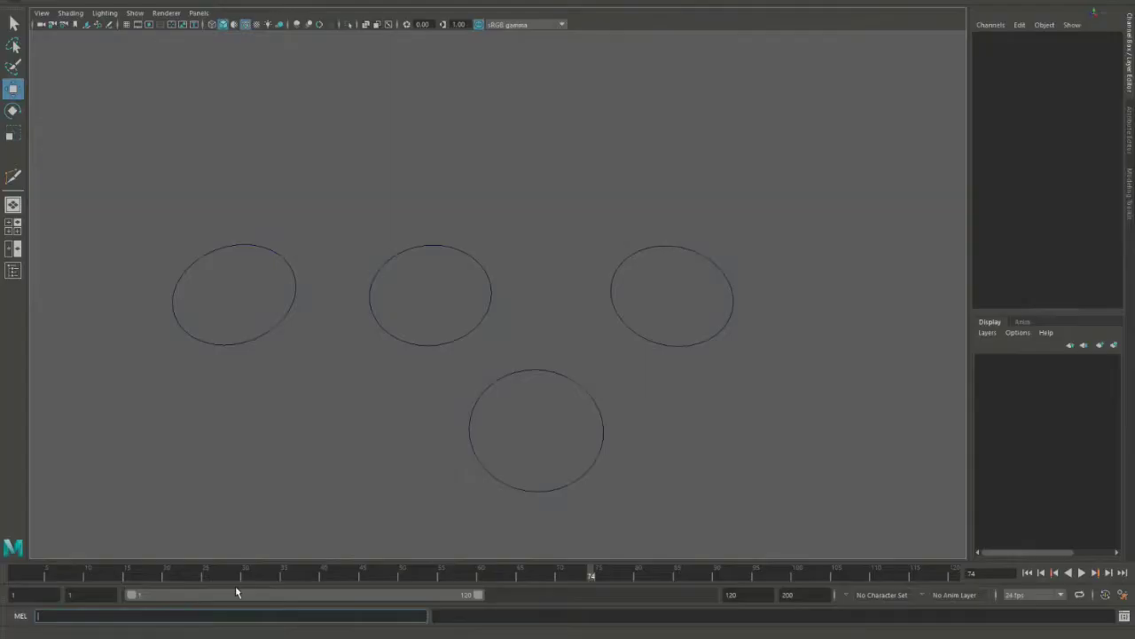
Use the Override Color tool to make the right and bottom circles red and the left circle pink
{"action": "key", "text": "Return"}
{"action": "left_click_drag", "start_coordinate": [466, 210], "coordinate": [588, 292]}
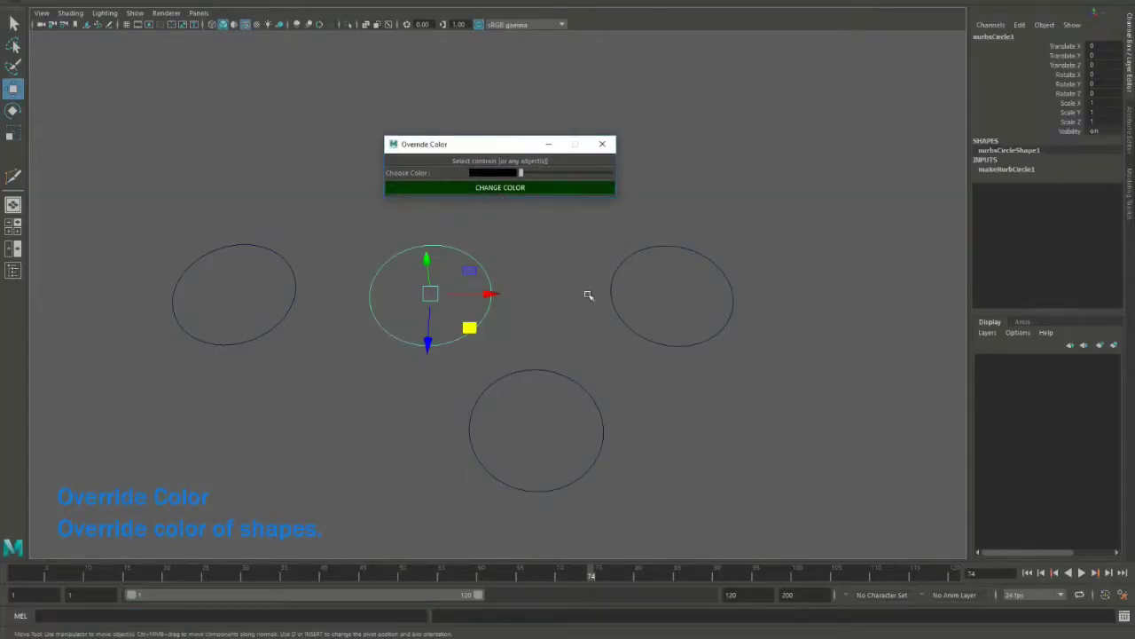
{"action": "left_click_drag", "start_coordinate": [779, 474], "coordinate": [557, 195]}
{"action": "left_click_drag", "start_coordinate": [302, 358], "coordinate": [266, 324]}
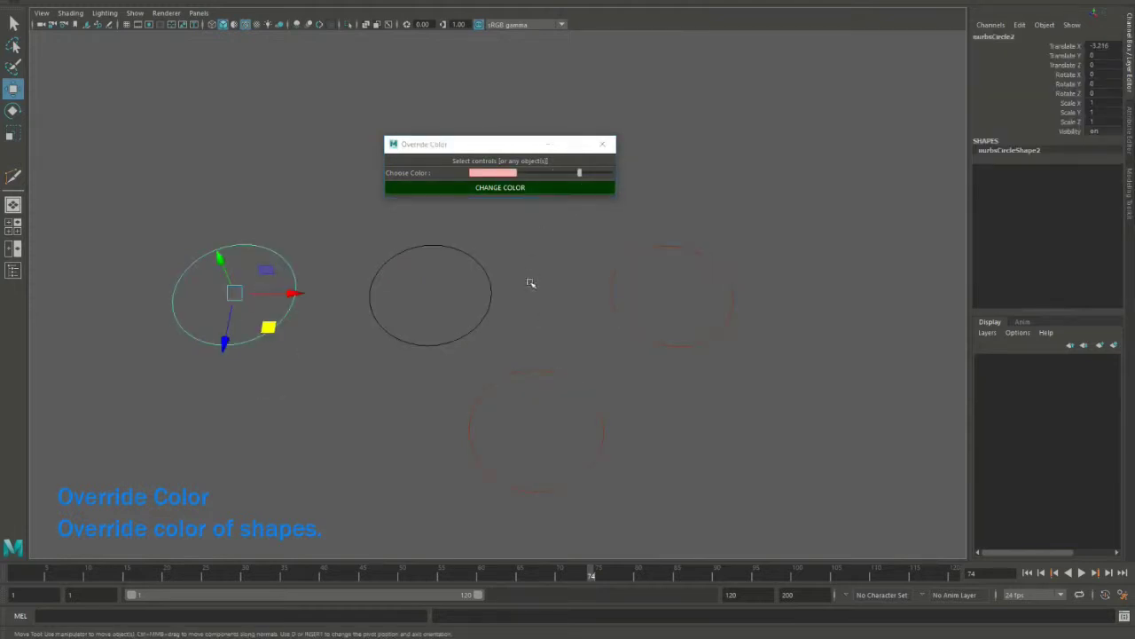
Create a cube, duplicate it twice, and give two of the cubes a new override colour
{"action": "key", "text": "ctrl+d"}
{"action": "mouse_move", "coordinate": [469, 324]}
{"action": "left_mouse_down"}
{"action": "mouse_move", "coordinate": [553, 329]}
{"action": "mouse_move", "coordinate": [449, 389]}
{"action": "left_mouse_up"}
{"action": "key", "text": "ctrl+d"}
{"action": "key", "text": "ctrl+d"}
{"action": "mouse_move", "coordinate": [449, 388]}
{"action": "left_mouse_down"}
{"action": "mouse_move", "coordinate": [331, 451]}
{"action": "mouse_move", "coordinate": [421, 508]}
{"action": "left_mouse_up"}
{"action": "key", "text": "ctrl+d"}
{"action": "key", "text": "q"}
{"action": "left_click", "coordinate": [406, 355]}
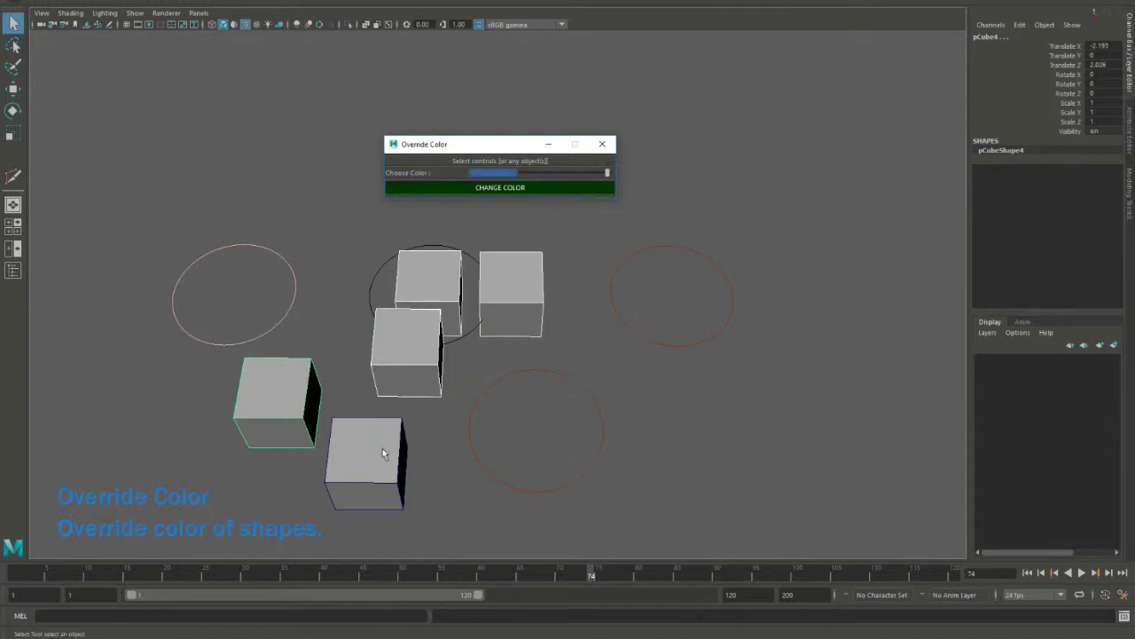
{"action": "left_click", "coordinate": [382, 447]}
{"action": "left_click_drag", "start_coordinate": [607, 173], "coordinate": [595, 175]}
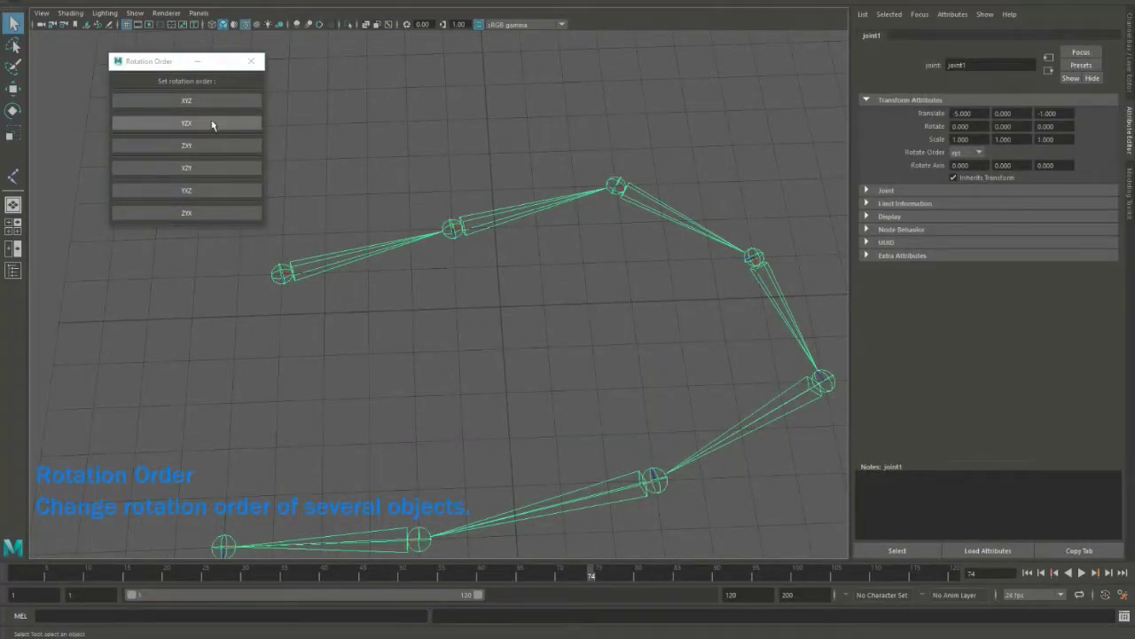
Apply YZX rotation order to every joint, then verify it on joint4 and the end joint
{"action": "left_click", "coordinate": [213, 125]}
{"action": "left_click", "coordinate": [416, 236]}
{"action": "left_click", "coordinate": [754, 258]}
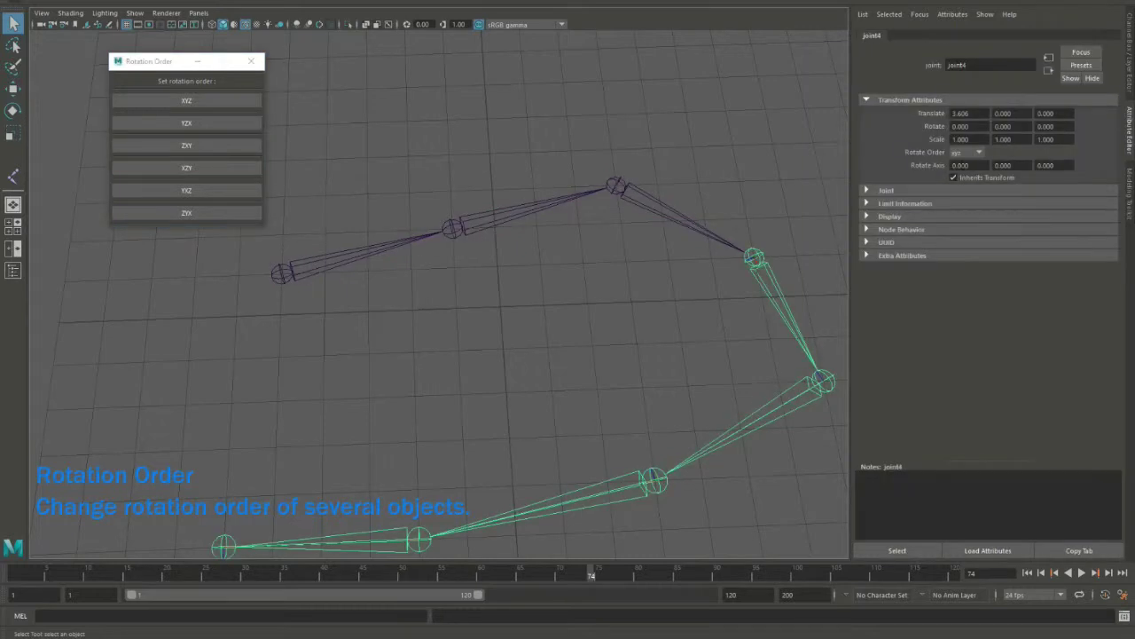
{"action": "left_click", "coordinate": [281, 273]}
{"action": "left_click", "coordinate": [186, 123]}
{"action": "left_click", "coordinate": [754, 257]}
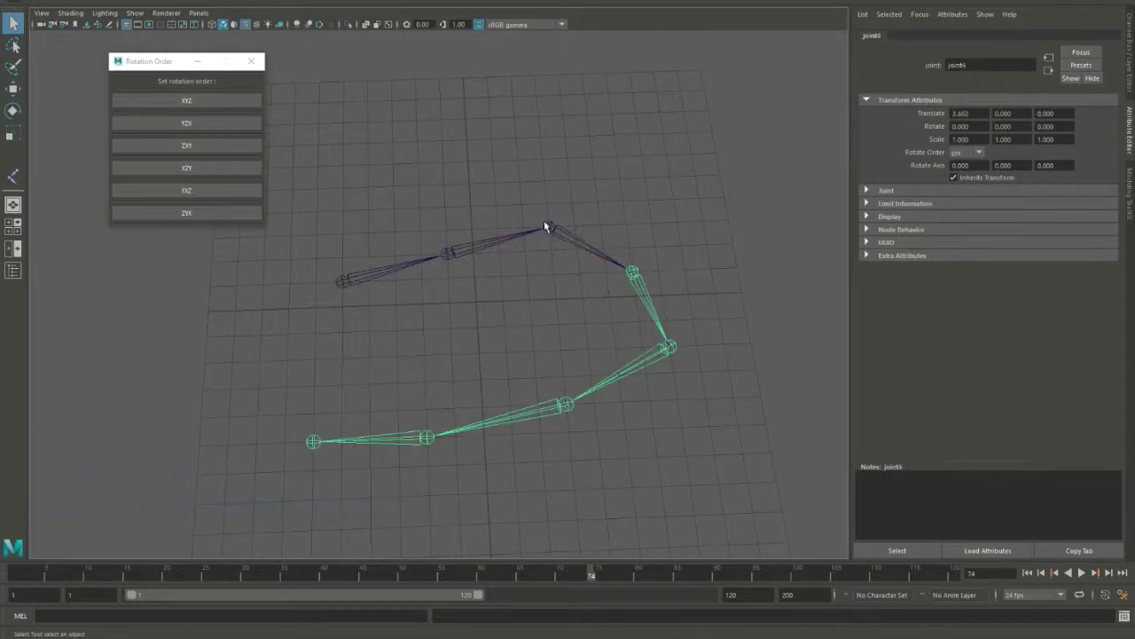
{"action": "left_click", "coordinate": [313, 440]}
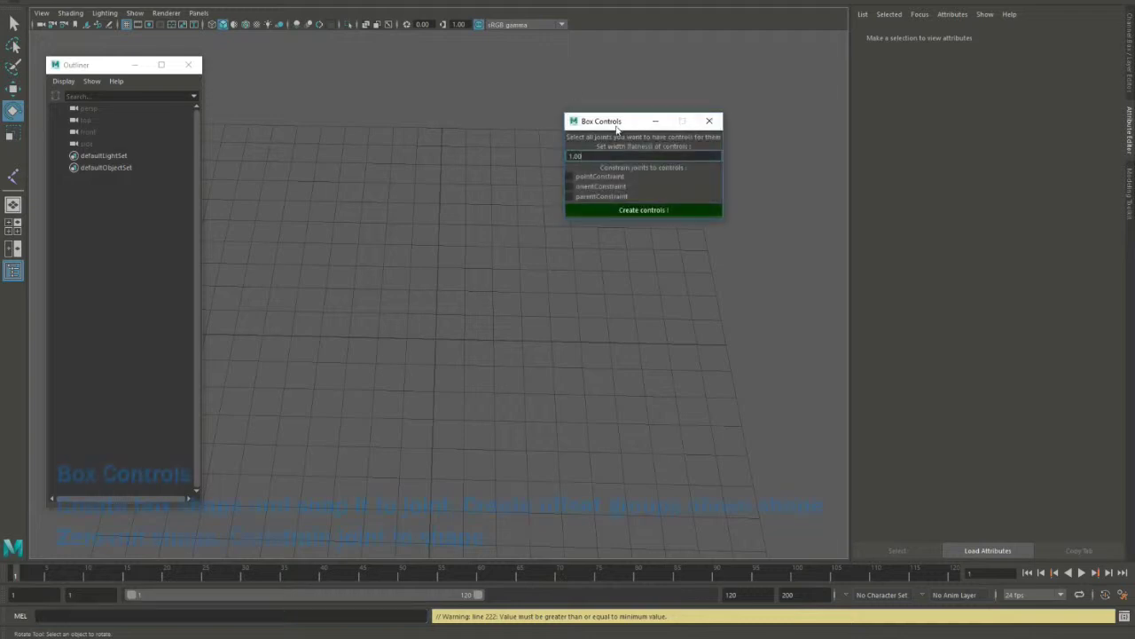
Finish the four-joint chain and rename its first three joints ctrl_01 to ctrl_03
{"action": "left_click", "coordinate": [685, 269]}
{"action": "key", "text": "Return"}
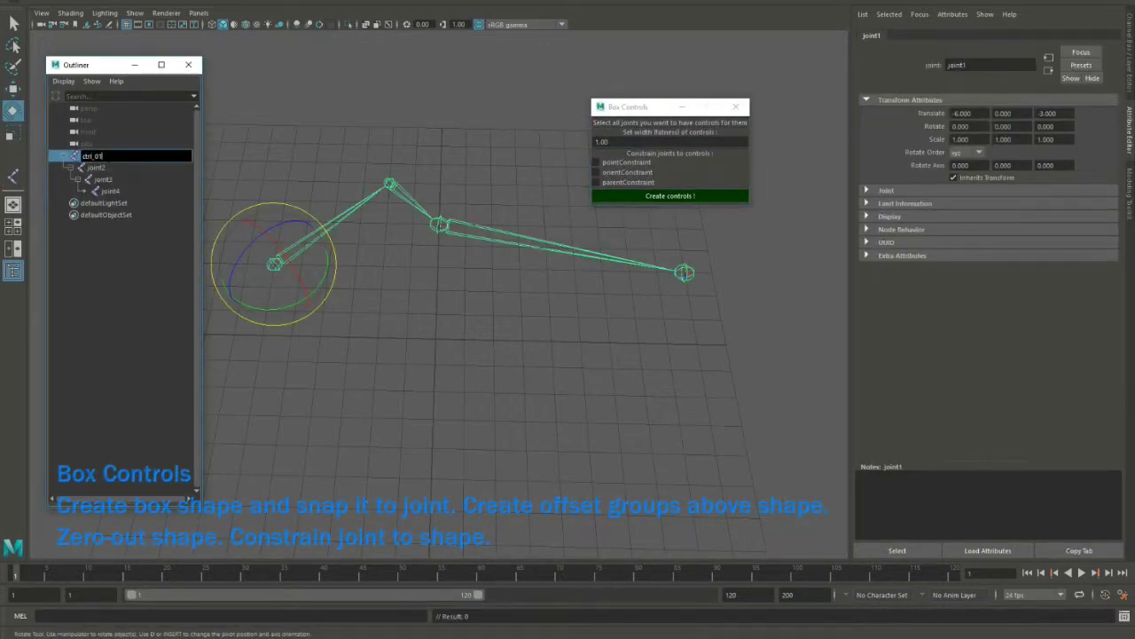
{"action": "key", "text": "Tab"}
{"action": "key", "text": "Tab"}
{"action": "type", "text": "ctrl_0"}
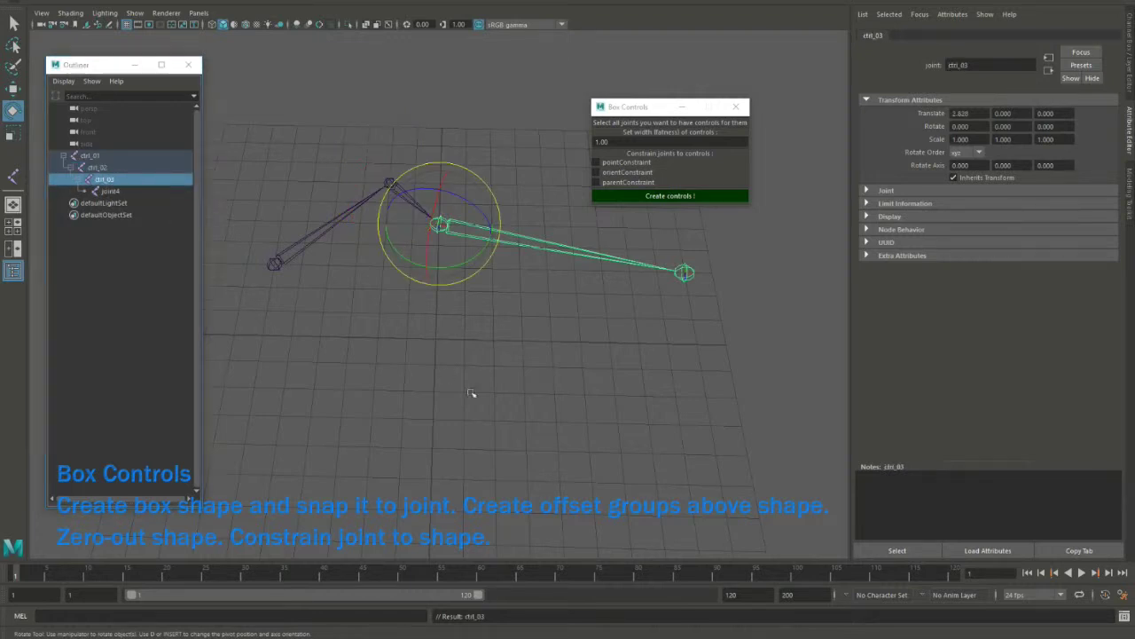
{"action": "scroll", "coordinate": [471, 393], "scroll_direction": "up", "scroll_amount": 2}
Create box controls for the ctrl joints and test-rotate the ctrl_03 control
{"action": "key", "text": "q"}
{"action": "left_click", "coordinate": [477, 231]}
{"action": "left_click", "coordinate": [640, 194]}
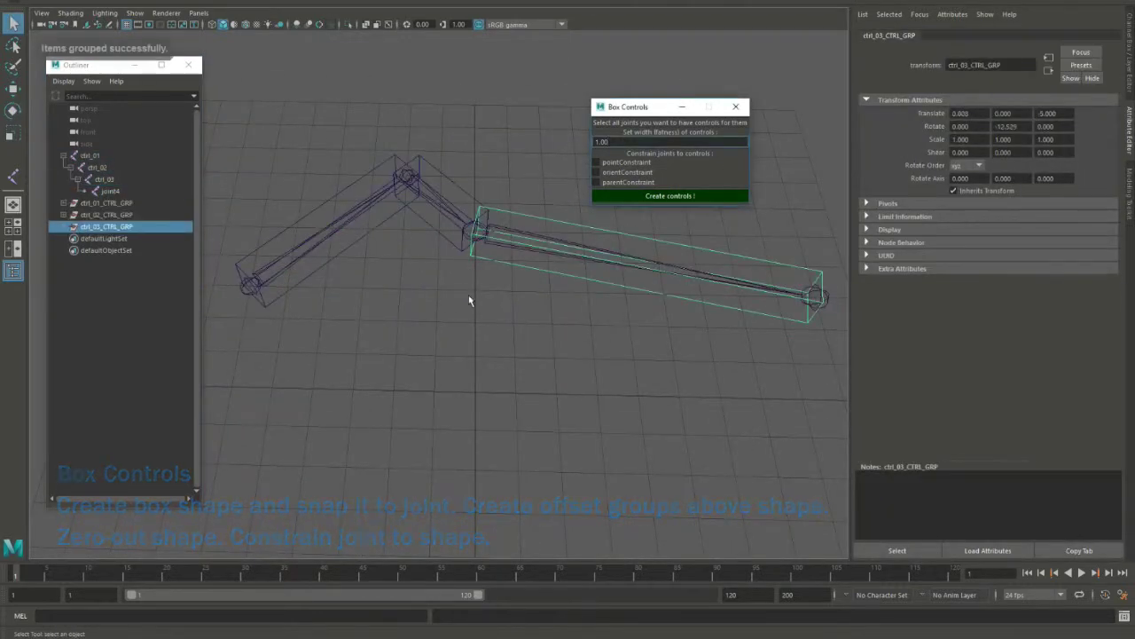
{"action": "scroll", "coordinate": [458, 308], "scroll_direction": "up", "scroll_amount": 3}
{"action": "left_click", "coordinate": [67, 214]}
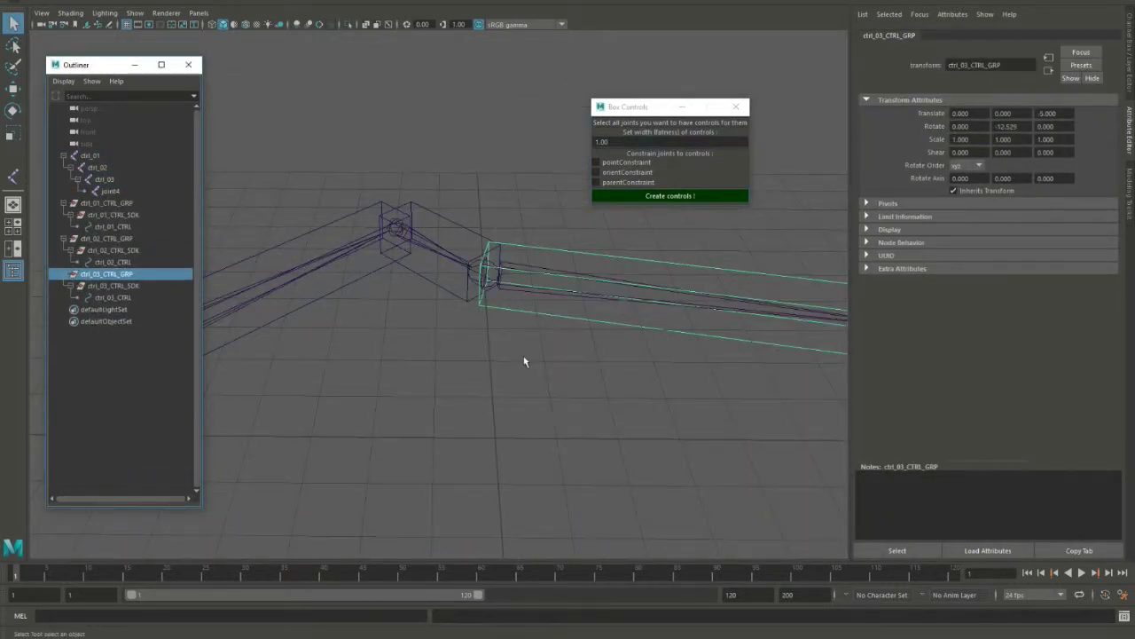
{"action": "scroll", "coordinate": [524, 360], "scroll_direction": "down", "scroll_amount": 3}
{"action": "left_click", "coordinate": [578, 278]}
{"action": "key", "text": "e"}
{"action": "key", "text": "ctrl+z"}
{"action": "key", "text": "w"}
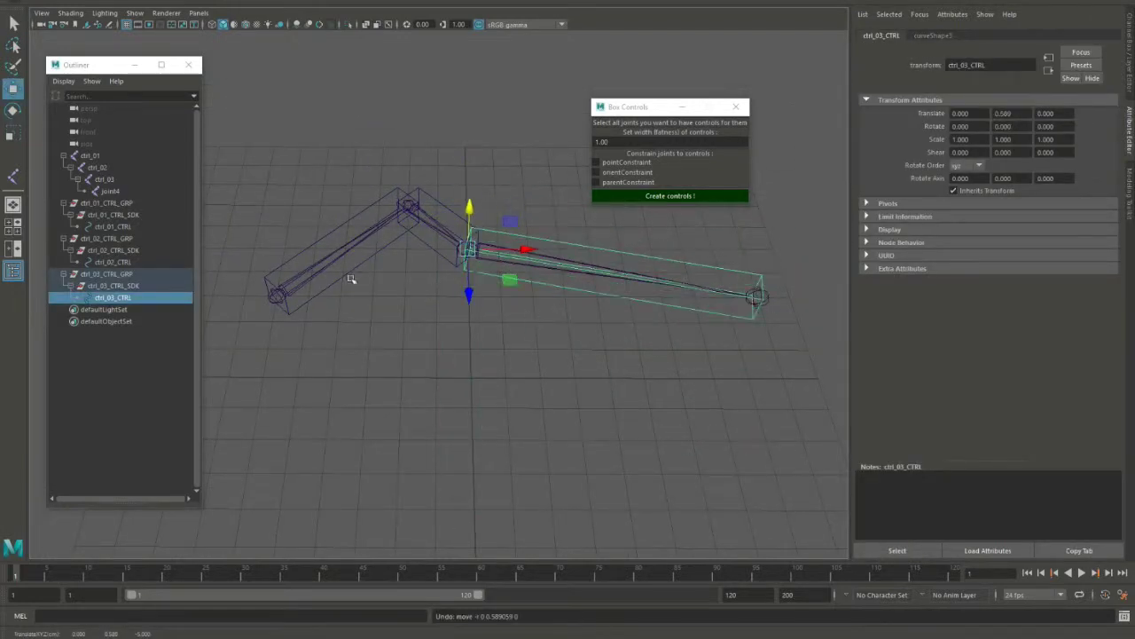
Delete the CTRL_GRP box control groups, leaving the bare joints
{"action": "left_click", "coordinate": [107, 202]}
{"action": "key", "text": "Delete"}
{"action": "left_click_drag", "start_coordinate": [471, 264], "coordinate": [411, 204]}
Create point-constrained box controls on the chain, test-move ctrl_01, then undo
{"action": "left_click", "coordinate": [410, 204]}
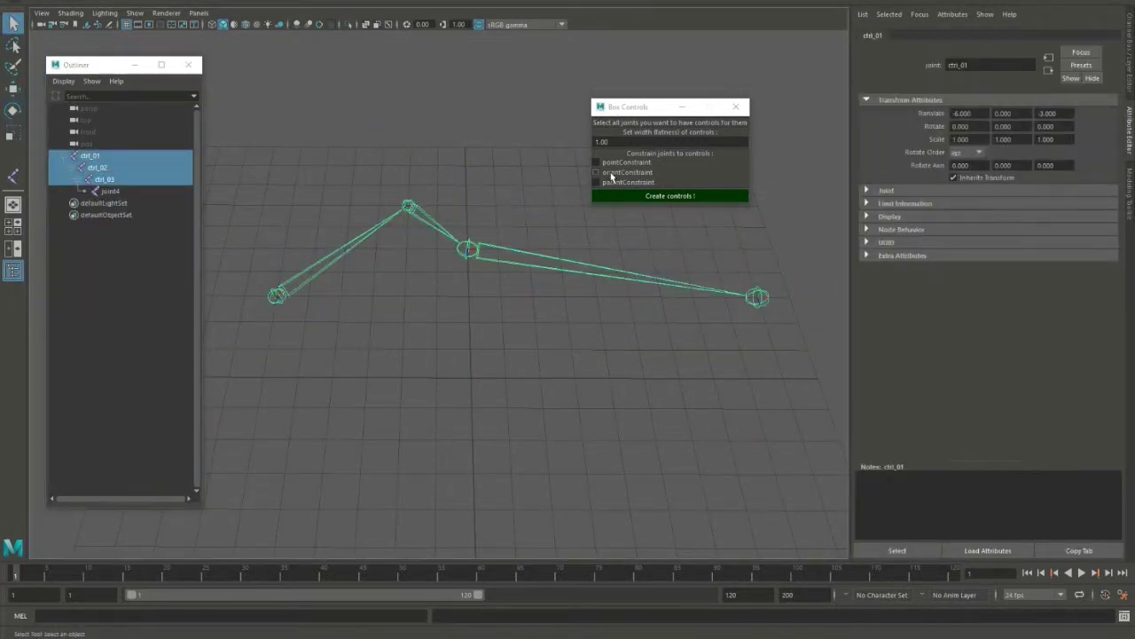
{"action": "left_click", "coordinate": [627, 196]}
{"action": "key", "text": "w"}
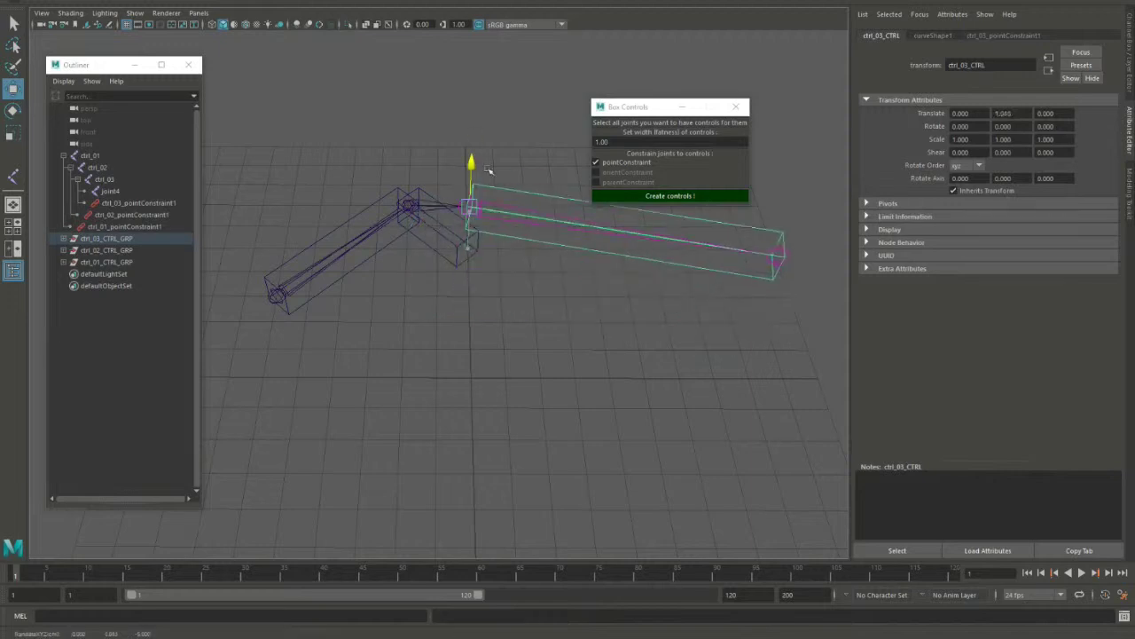
{"action": "left_click", "coordinate": [344, 272]}
{"action": "left_click_drag", "start_coordinate": [266, 258], "coordinate": [251, 177]}
{"action": "key", "text": "ctrl+z"}
{"action": "key", "text": "ctrl+z"}
{"action": "key", "text": "ctrl+z"}
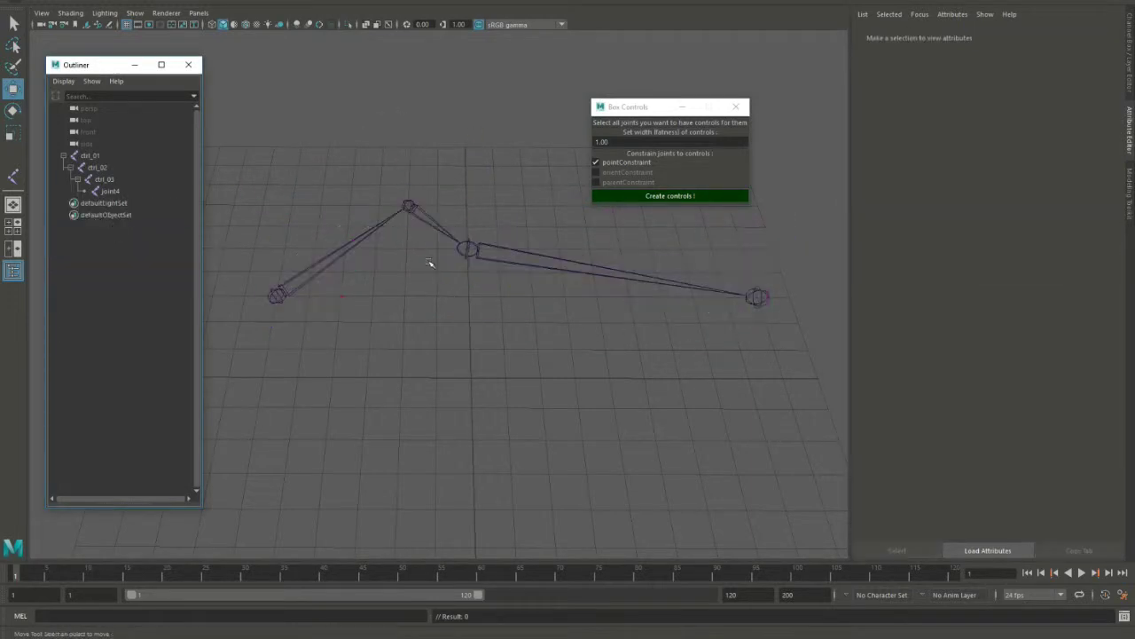
Create orient-constrained box controls, test them on the joints, then undo
{"action": "left_click", "coordinate": [468, 247]}
{"action": "key", "text": "q"}
{"action": "left_click", "coordinate": [625, 195]}
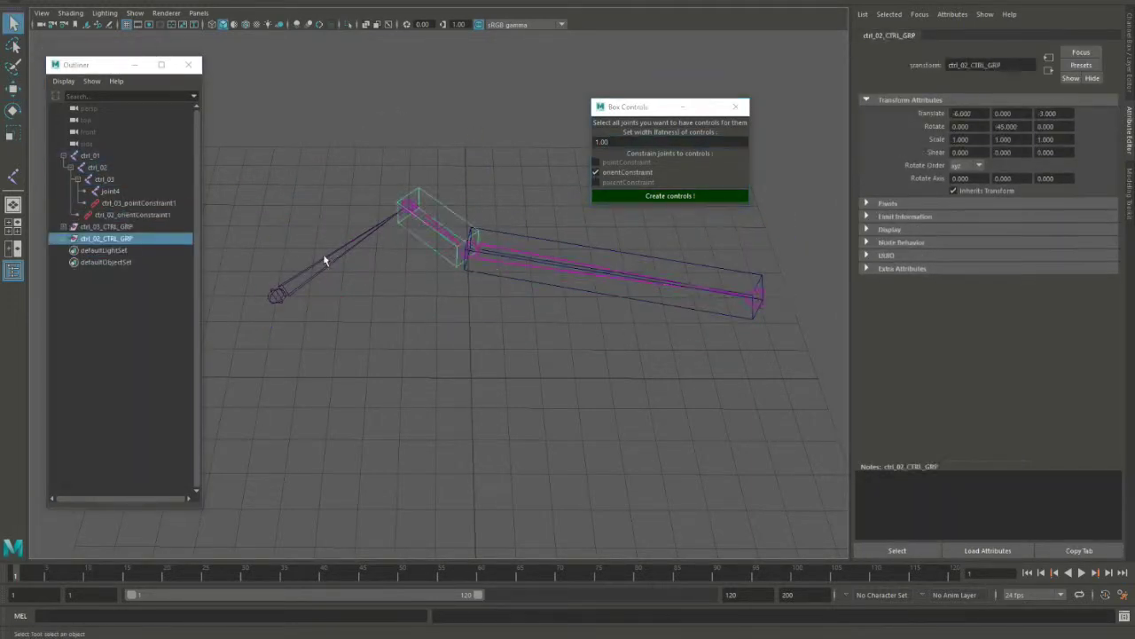
{"action": "left_click", "coordinate": [595, 182]}
{"action": "left_click", "coordinate": [645, 196]}
{"action": "key", "text": "e"}
{"action": "left_click", "coordinate": [445, 206]}
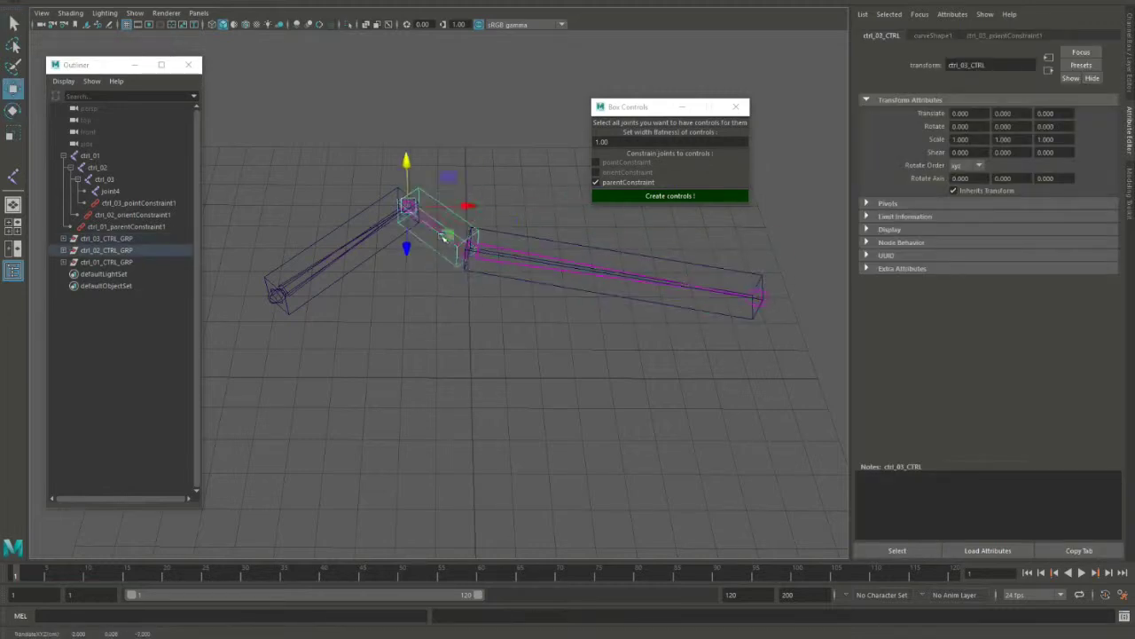
{"action": "left_click", "coordinate": [292, 303]}
{"action": "key", "text": "w"}
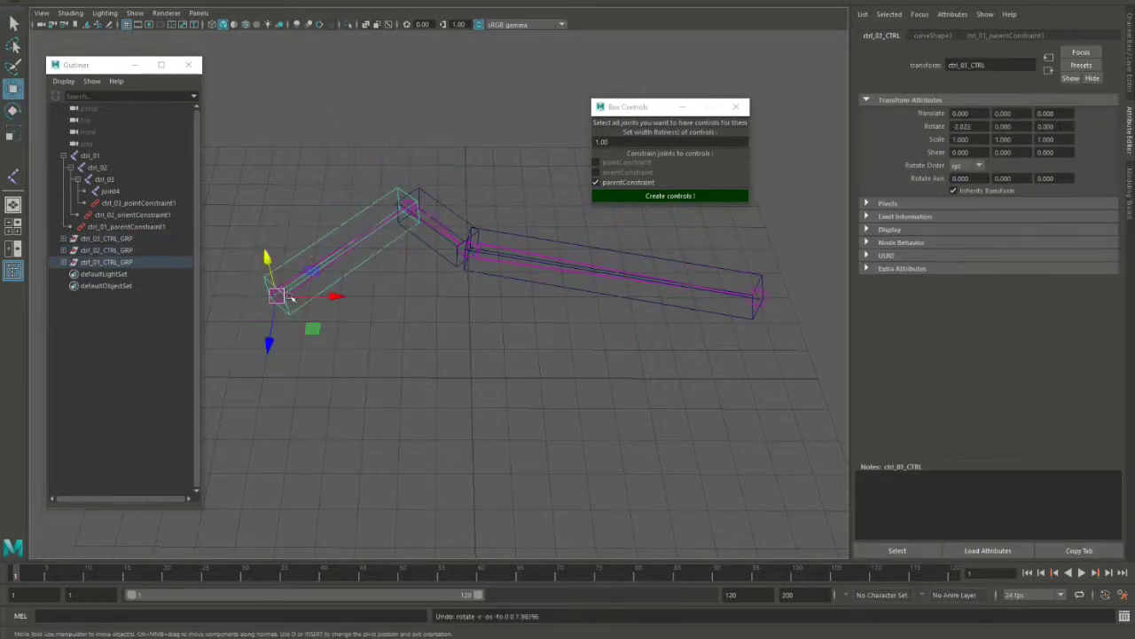
{"action": "left_click", "coordinate": [305, 337]}
{"action": "key", "text": "ctrl+z"}
{"action": "key", "text": "ctrl+z"}
{"action": "key", "text": "ctrl+z"}
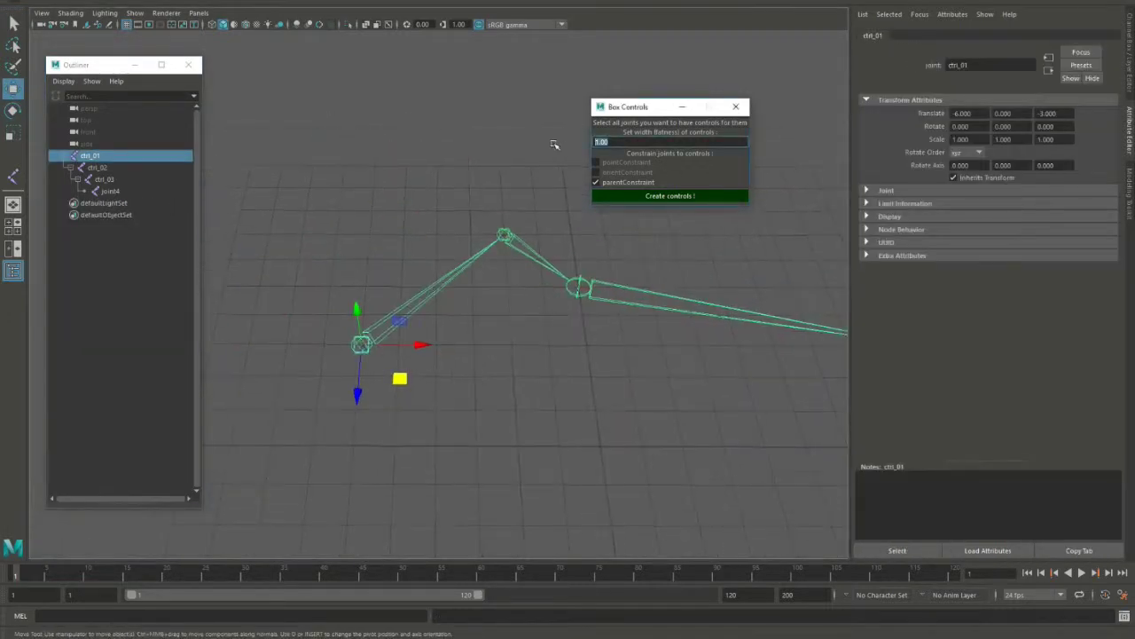
{"action": "type", "text": "5"}
Create grouped parent-constrained box controls at width 0.2 for ctrl_01 and ctrl_02
{"action": "left_click", "coordinate": [670, 196]}
{"action": "type", "text": "0.2"}
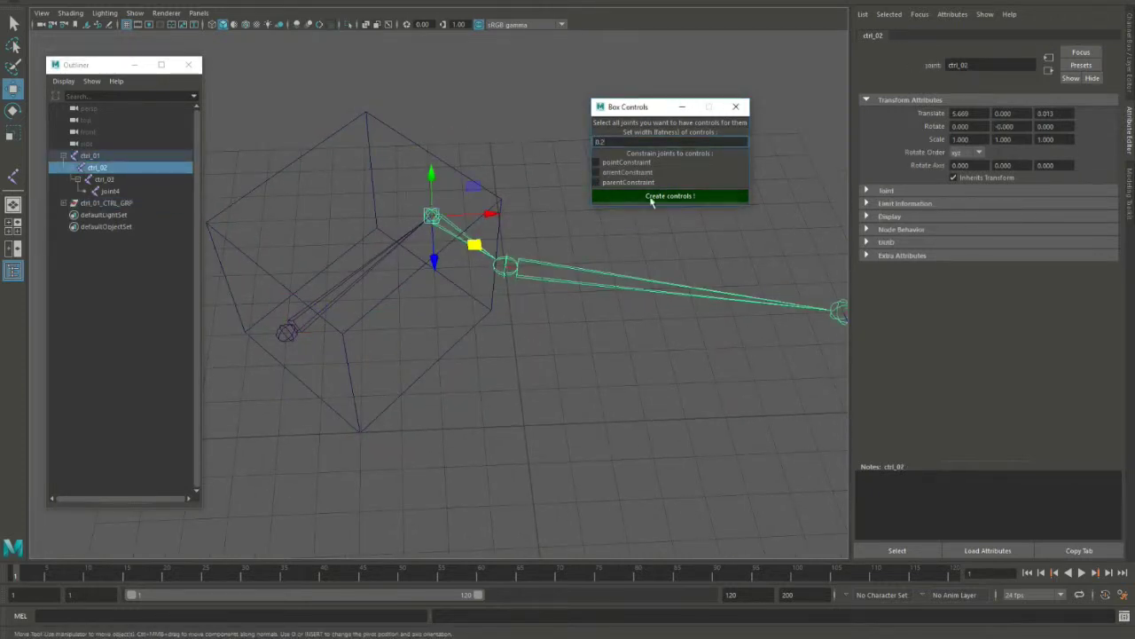
{"action": "left_click", "coordinate": [652, 196]}
{"action": "left_click_drag", "start_coordinate": [621, 354], "coordinate": [363, 499], "text": "alt"}
{"action": "key", "text": "Down"}
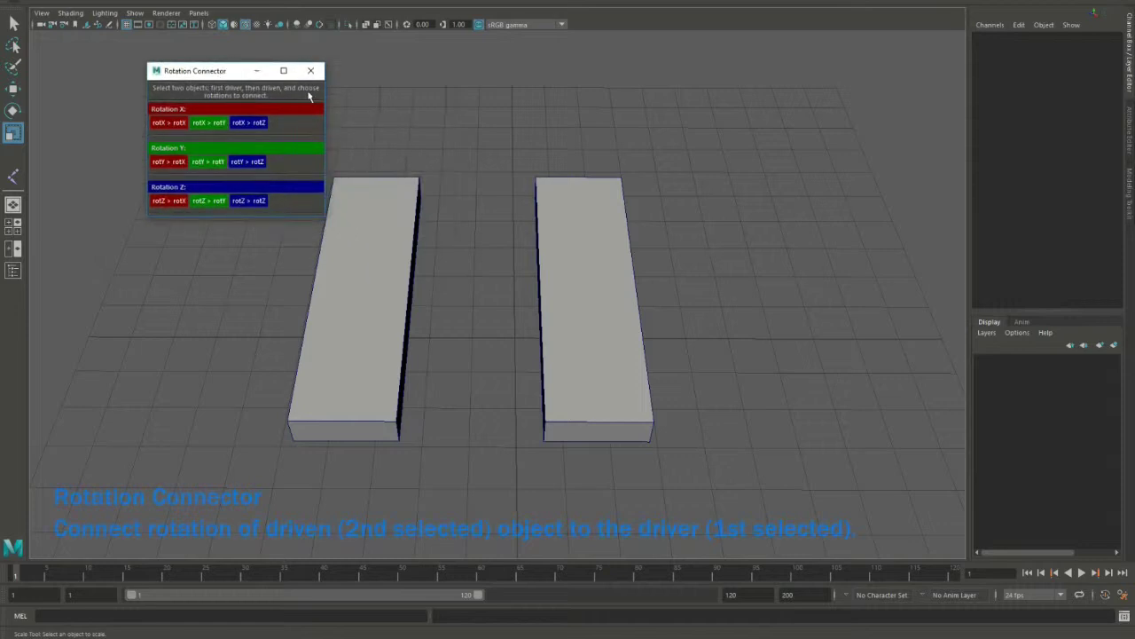
Link the left box's X rotation to the right box's Y rotation and test it
{"action": "left_click", "coordinate": [373, 293]}
{"action": "key", "text": "e"}
{"action": "left_click", "coordinate": [608, 299], "text": "shift"}
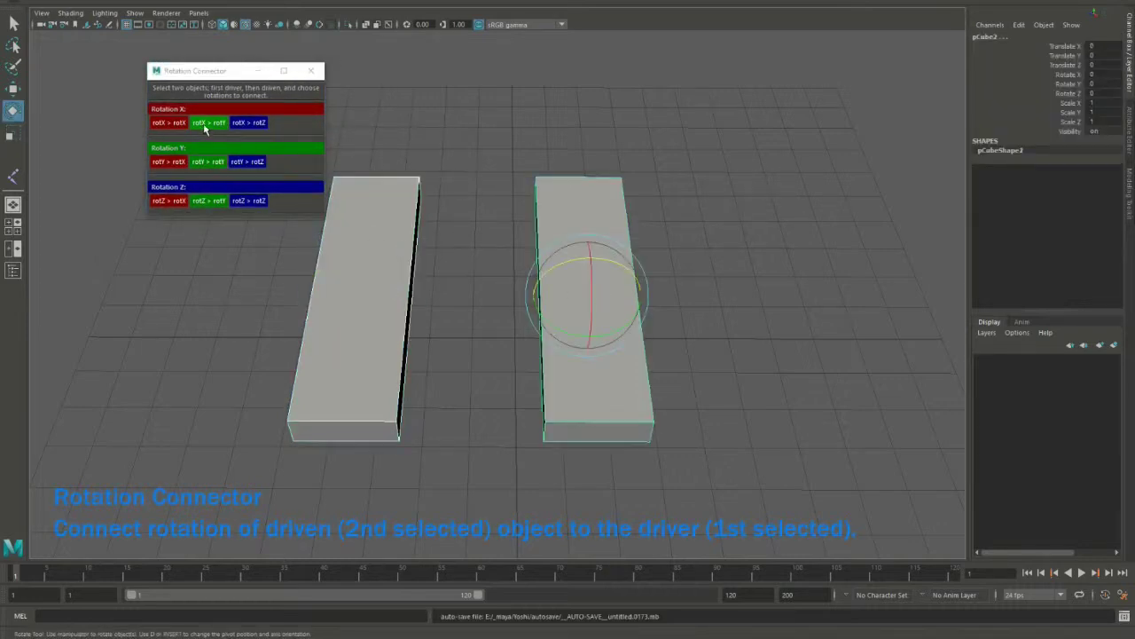
{"action": "left_click", "coordinate": [204, 122]}
{"action": "mouse_move", "coordinate": [388, 354]}
{"action": "left_mouse_down"}
{"action": "mouse_move", "coordinate": [372, 353]}
{"action": "mouse_move", "coordinate": [380, 299]}
{"action": "left_mouse_up"}
Break the right box's rotation connection and zero the left box's rotation
{"action": "left_click", "coordinate": [613, 261]}
{"action": "right_click", "coordinate": [1068, 74]}
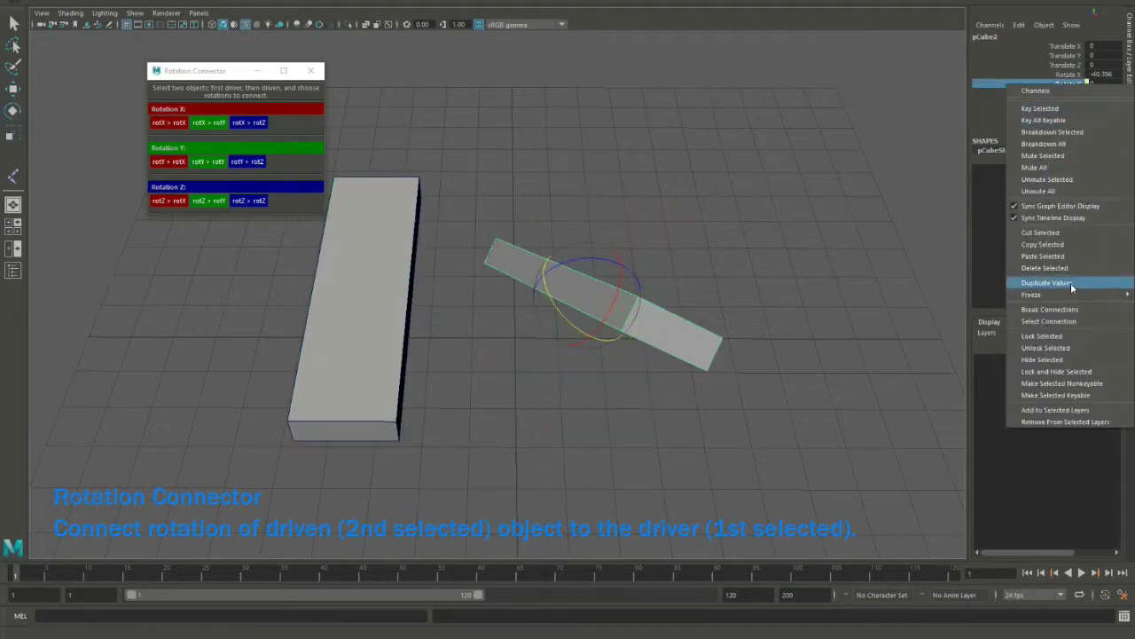
{"action": "left_click", "coordinate": [1050, 309]}
{"action": "key", "text": "ctrl+z"}
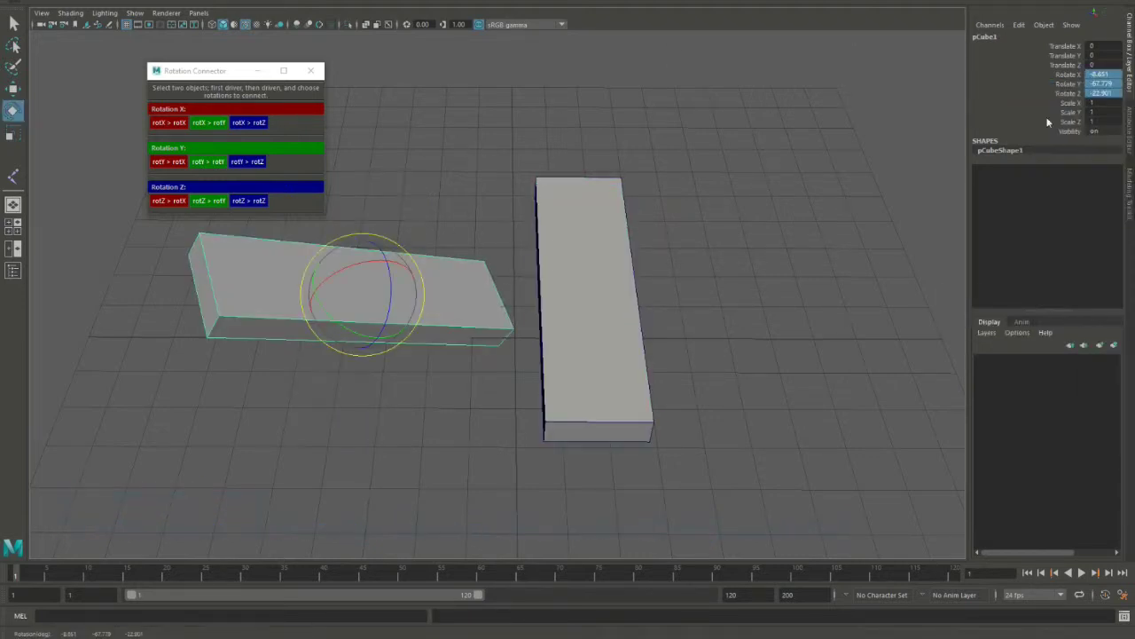
{"action": "type", "text": "0"}
{"action": "key", "text": "Return"}
{"action": "key", "text": "q"}
Link the two boxes' Z rotations and test by rotating
{"action": "left_click", "coordinate": [567, 271], "text": "shift"}
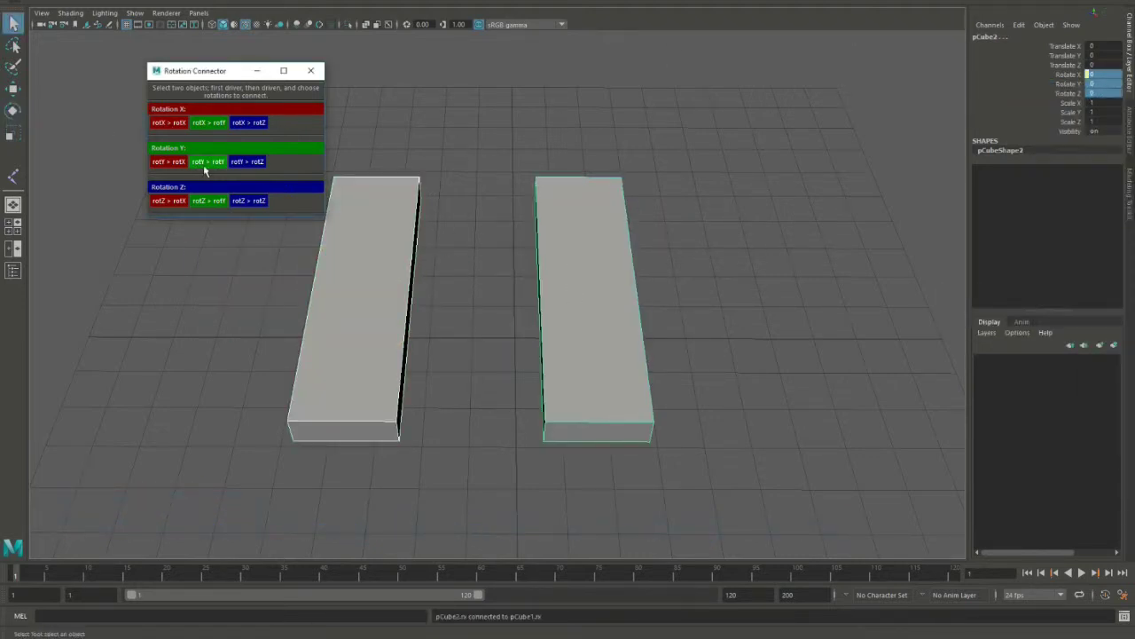
{"action": "left_click", "coordinate": [250, 202]}
{"action": "key", "text": "e"}
{"action": "left_click", "coordinate": [354, 292]}
{"action": "left_click_drag", "start_coordinate": [354, 266], "coordinate": [390, 293]}
Break all three rotate connections on the right box
{"action": "left_click", "coordinate": [535, 220]}
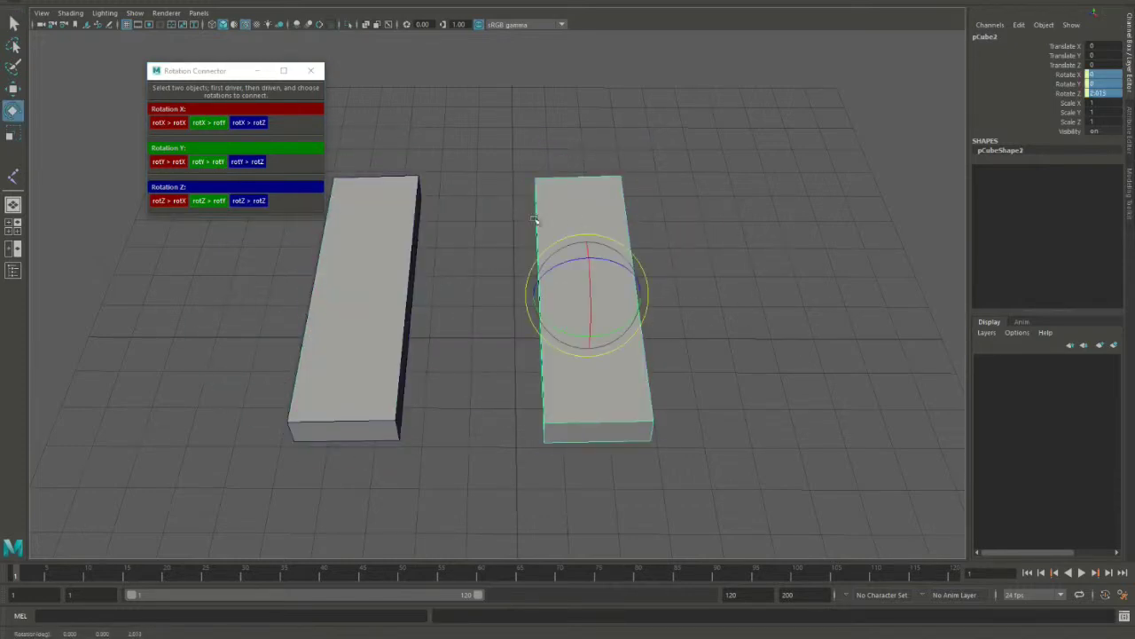
{"action": "left_click_drag", "start_coordinate": [1069, 75], "coordinate": [1069, 93]}
{"action": "right_click", "coordinate": [1069, 93]}
{"action": "left_click", "coordinate": [1058, 317]}
Drive the left box's X rotation from the right box's Z rotation and test it
{"action": "left_click", "coordinate": [368, 266], "text": "shift"}
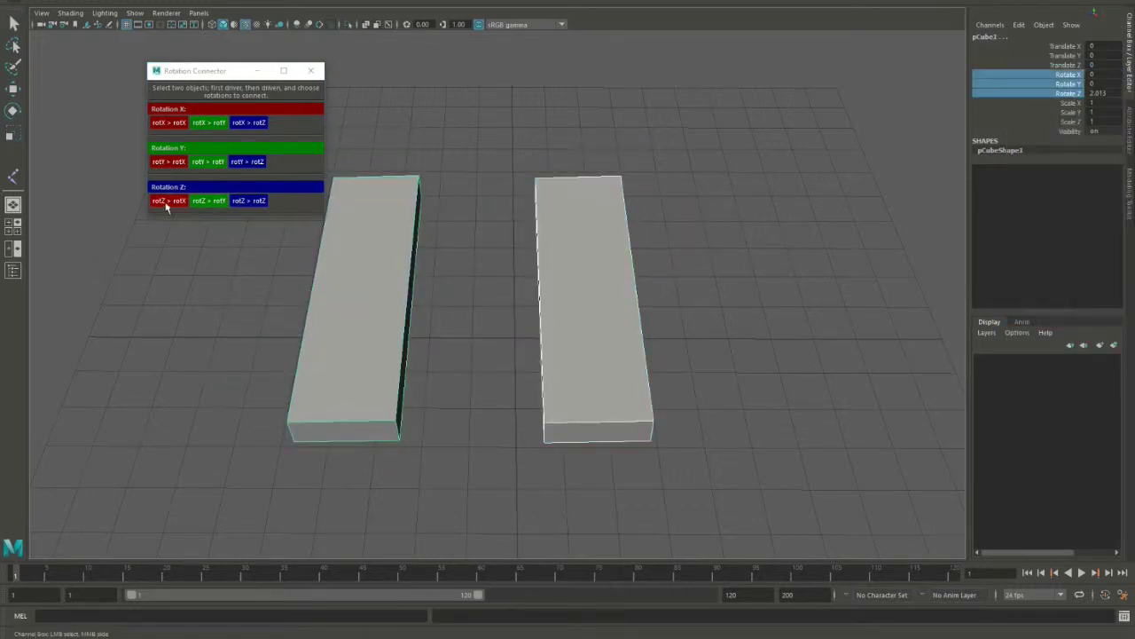
{"action": "left_click", "coordinate": [167, 200]}
{"action": "left_click", "coordinate": [578, 319]}
{"action": "key", "text": "e"}
{"action": "mouse_move", "coordinate": [585, 266]}
{"action": "left_mouse_down"}
{"action": "mouse_move", "coordinate": [588, 305]}
{"action": "mouse_move", "coordinate": [674, 301]}
{"action": "left_mouse_up"}
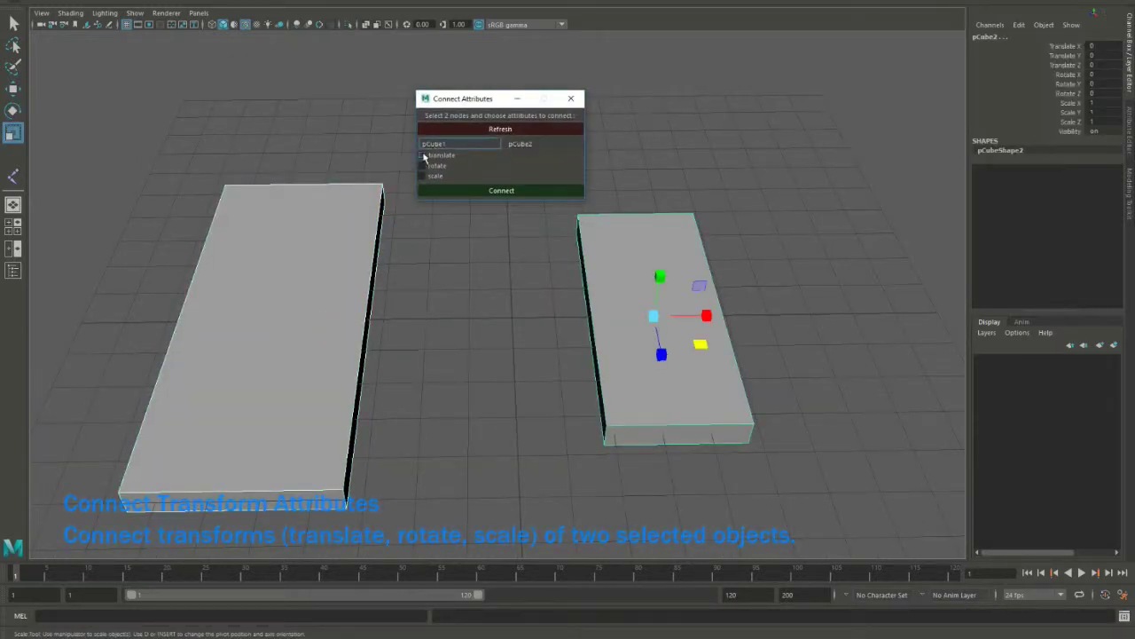
Connect the two boxes' translation, test it by moving the left box, then undo
{"action": "left_click", "coordinate": [488, 193]}
{"action": "left_click", "coordinate": [271, 304]}
{"action": "key", "text": "w"}
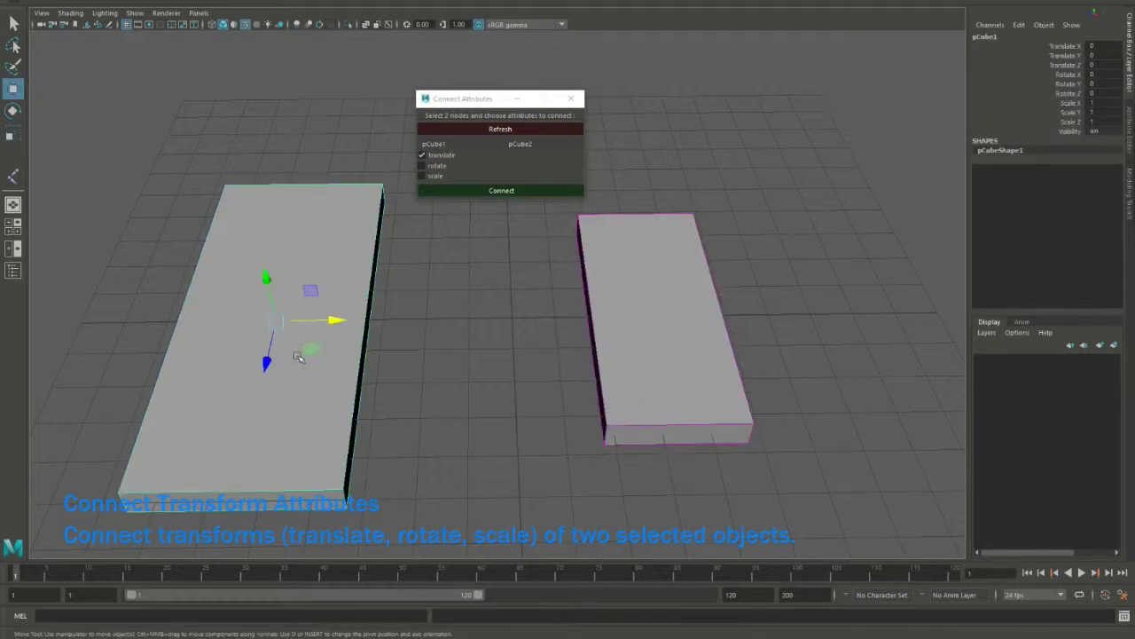
{"action": "left_click_drag", "start_coordinate": [272, 304], "coordinate": [263, 293]}
{"action": "key", "text": "ctrl+z"}
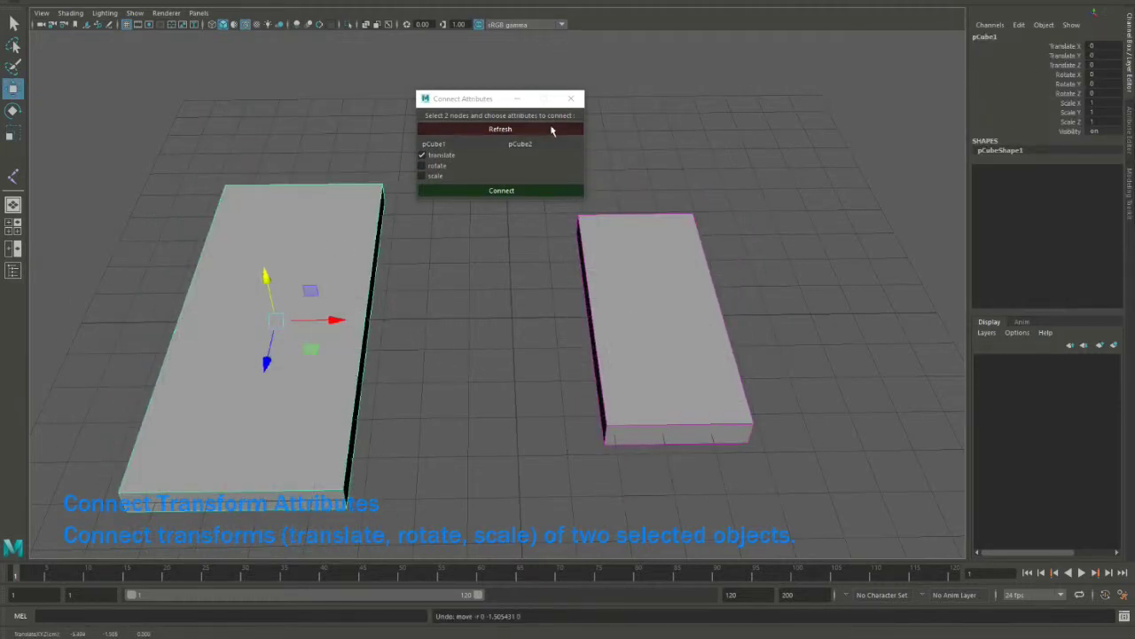
Reload pCube1 and pCube2 into Connect Attributes and connect their rotate and scale
{"action": "left_click", "coordinate": [551, 131]}
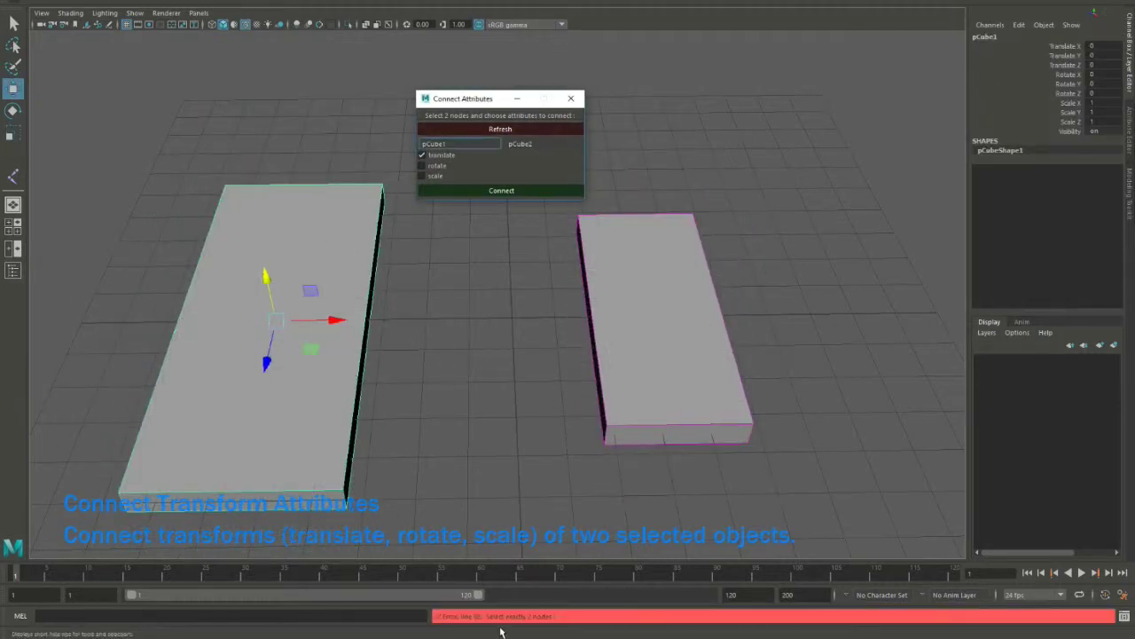
{"action": "left_click", "coordinate": [606, 359]}
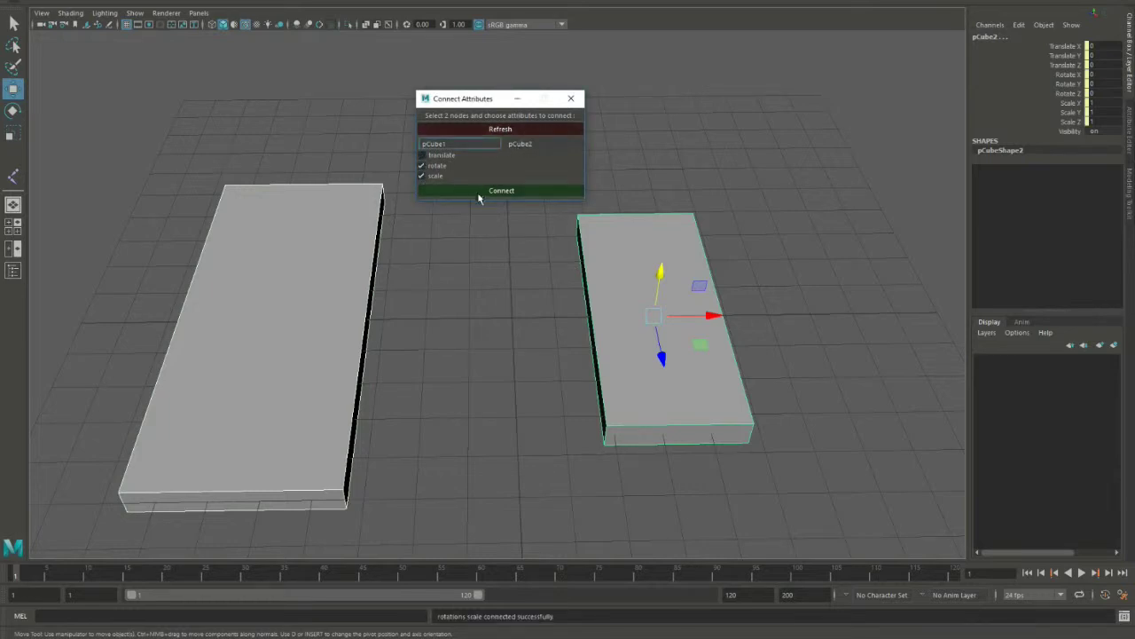
{"action": "left_click", "coordinate": [680, 308]}
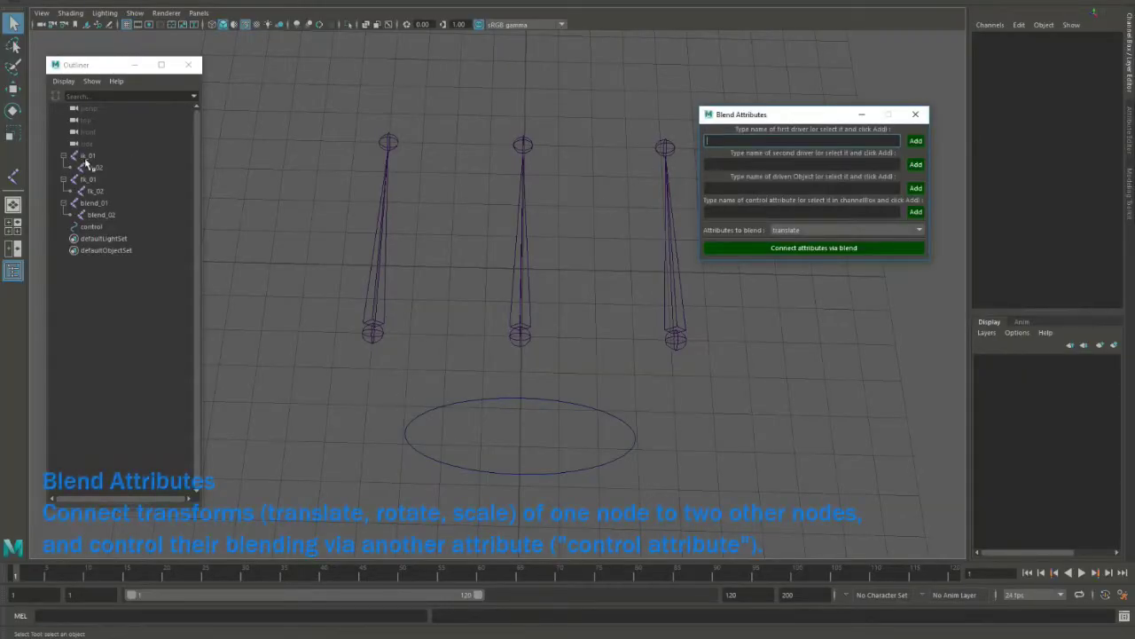
Tilt the fk_01 chain with the rotate tool so it differs from ik_01
{"action": "left_click", "coordinate": [371, 333]}
{"action": "key", "text": "e"}
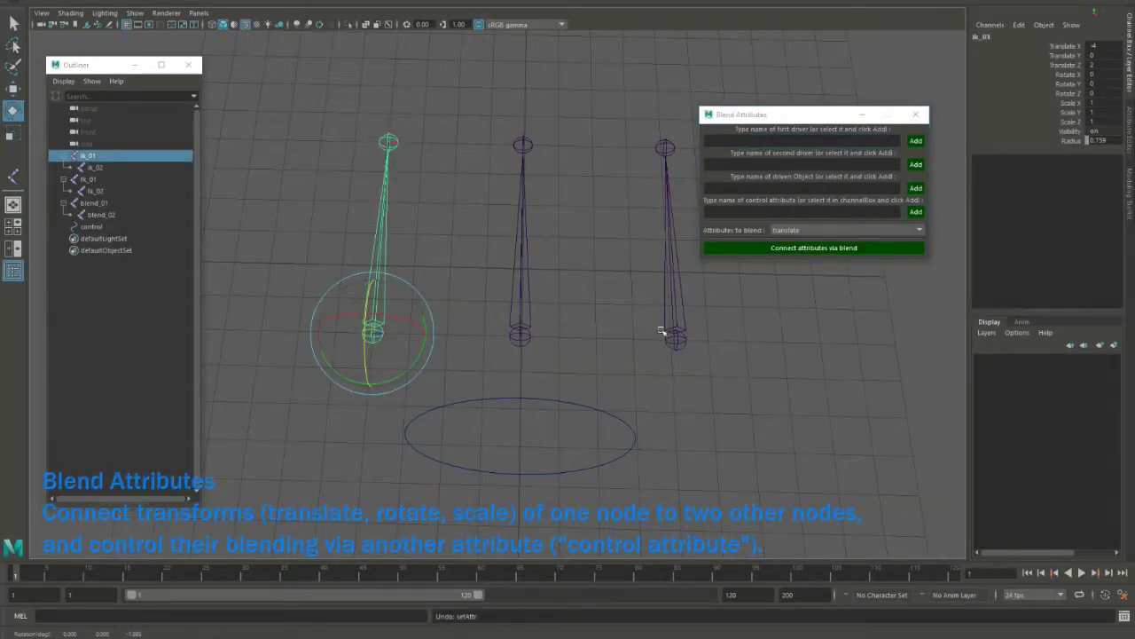
{"action": "left_click", "coordinate": [671, 335]}
{"action": "left_click_drag", "start_coordinate": [678, 342], "coordinate": [702, 355]}
Blend ik_01 and fk_01 rotation onto blend_01 via control.blend_attribute, then test it on ik_01
{"action": "left_click", "coordinate": [86, 156]}
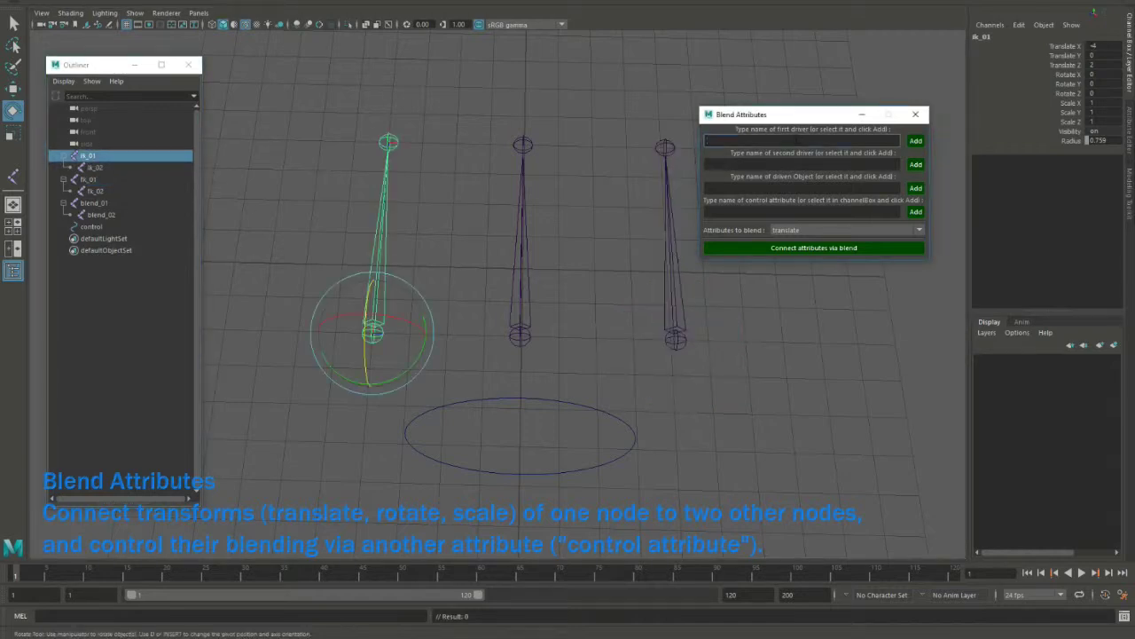
{"action": "left_click", "coordinate": [679, 336]}
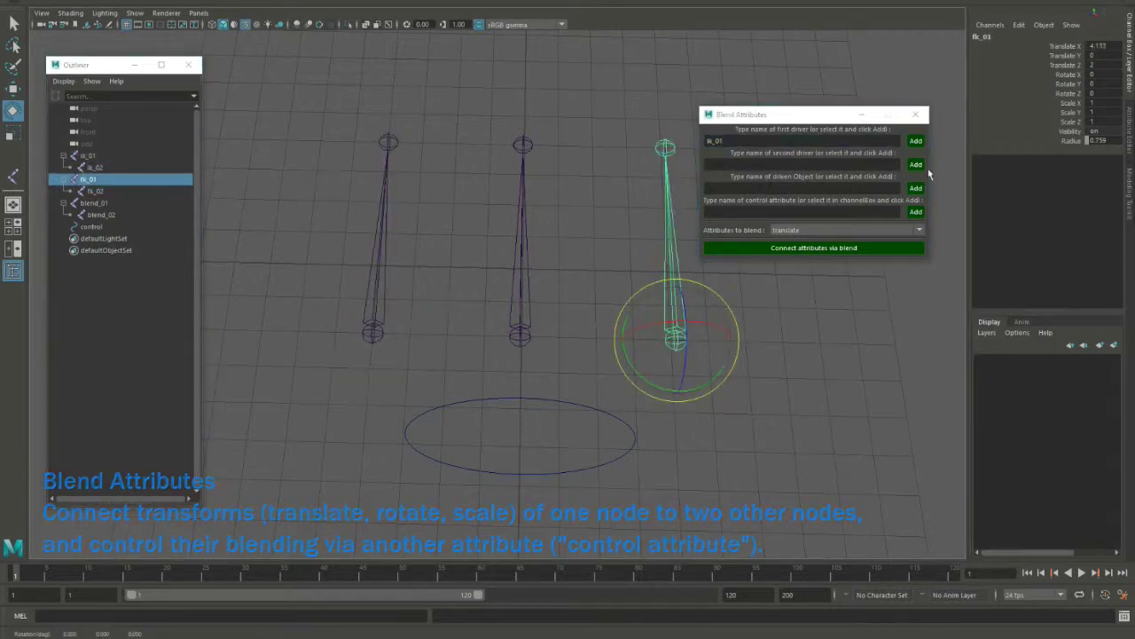
{"action": "left_click", "coordinate": [519, 337]}
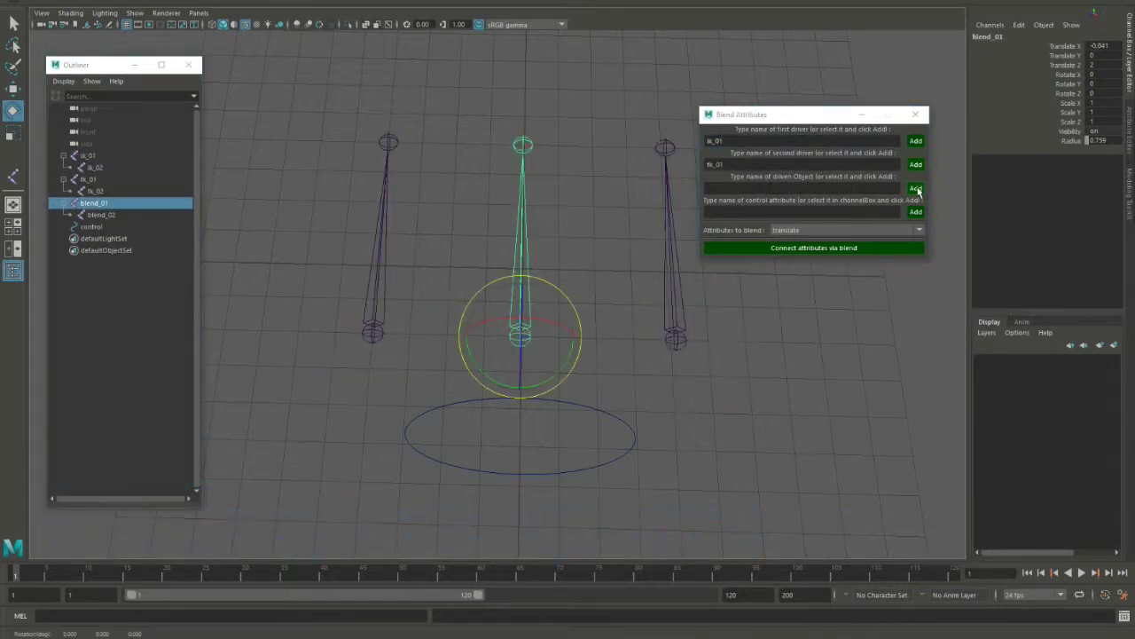
{"action": "left_click", "coordinate": [586, 405]}
{"action": "left_click", "coordinate": [1062, 46]}
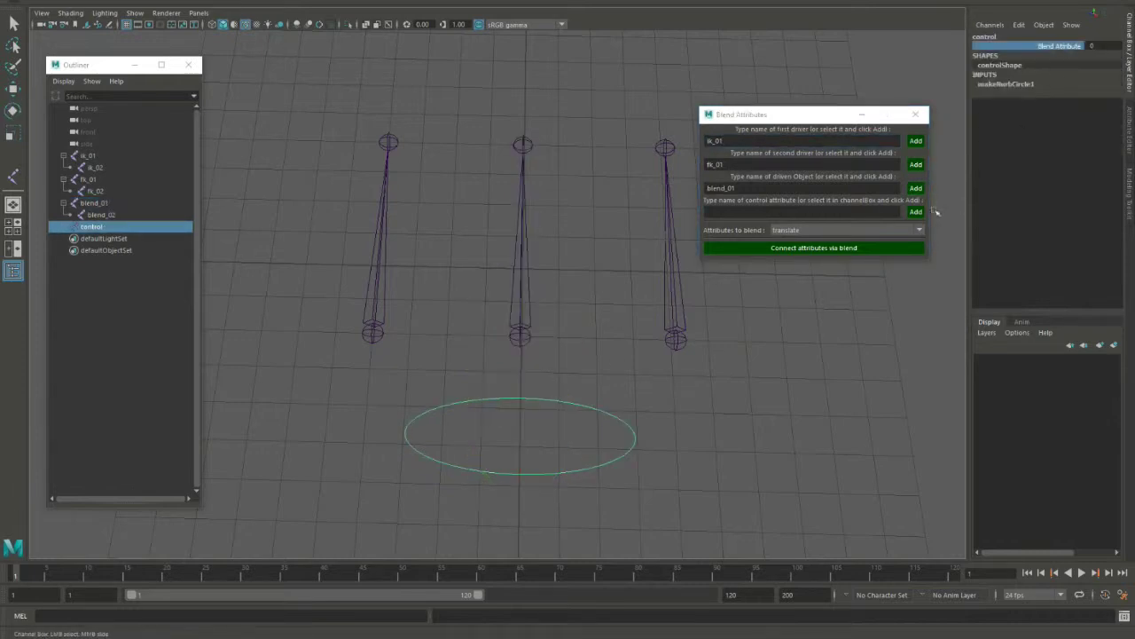
{"action": "left_click", "coordinate": [920, 233]}
{"action": "left_click", "coordinate": [749, 259]}
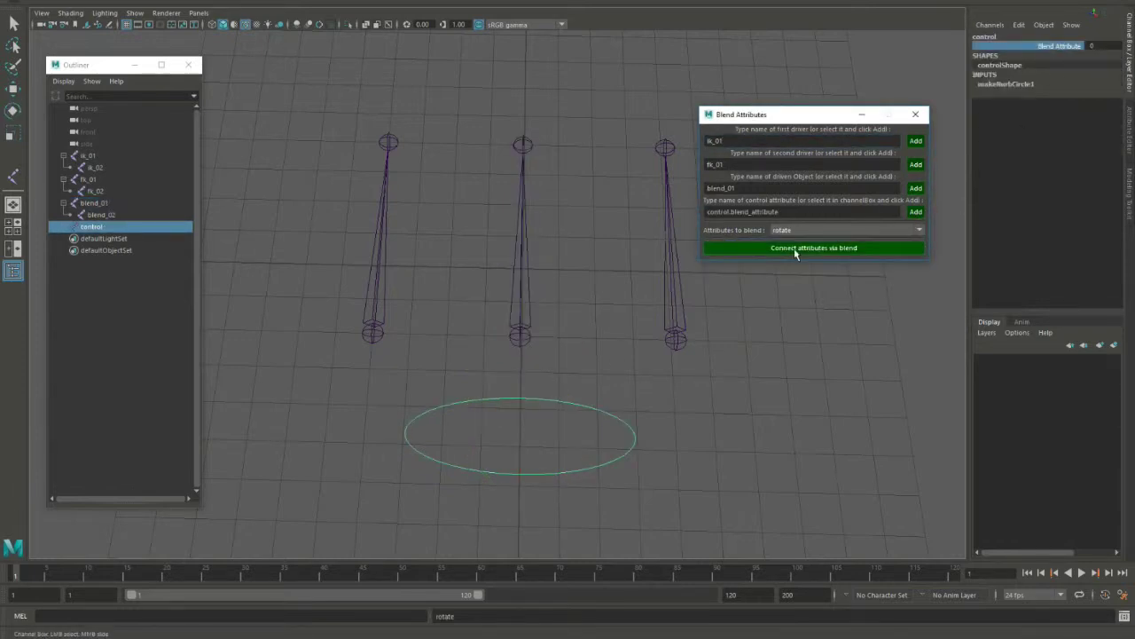
{"action": "left_click", "coordinate": [796, 249]}
{"action": "mouse_move", "coordinate": [786, 257]}
{"action": "left_mouse_down", "text": "alt"}
{"action": "mouse_move", "coordinate": [379, 335]}
{"action": "mouse_move", "coordinate": [377, 401]}
{"action": "left_mouse_up", "text": "alt"}
{"action": "left_click", "coordinate": [379, 335]}
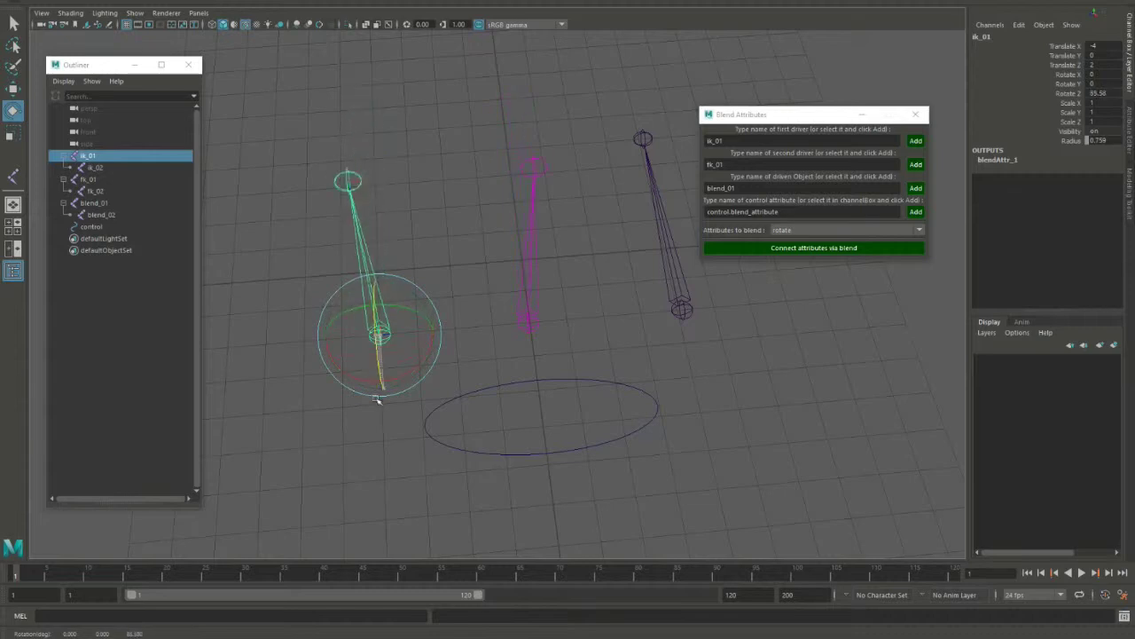
Rotate the fk_01 chain to check the rotation blend
{"action": "left_click", "coordinate": [682, 309]}
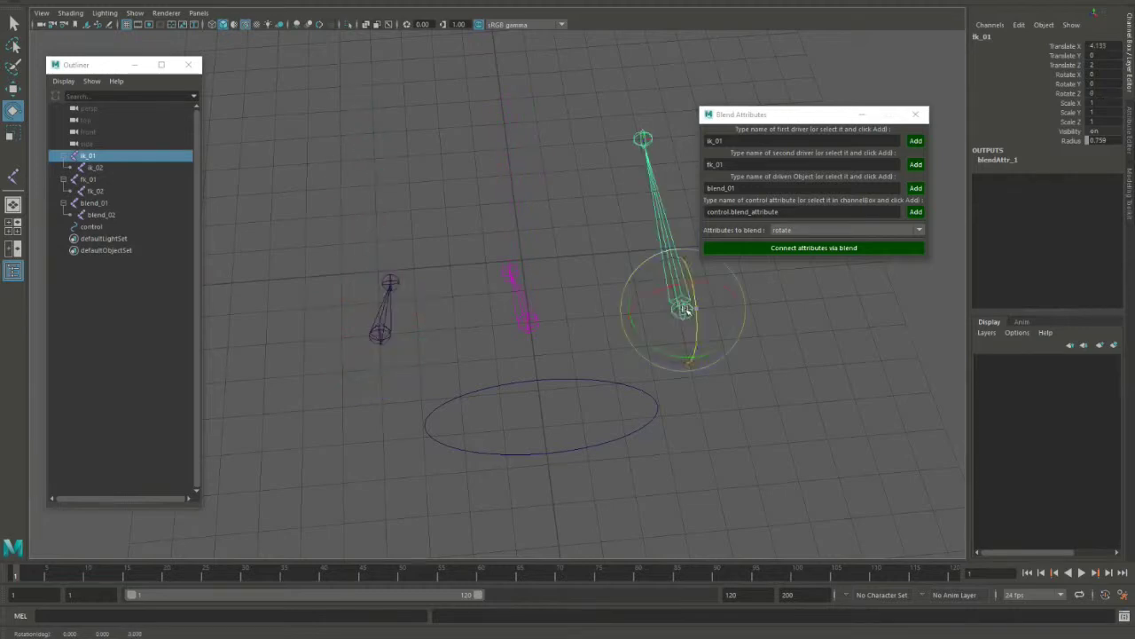
{"action": "left_click", "coordinate": [633, 387]}
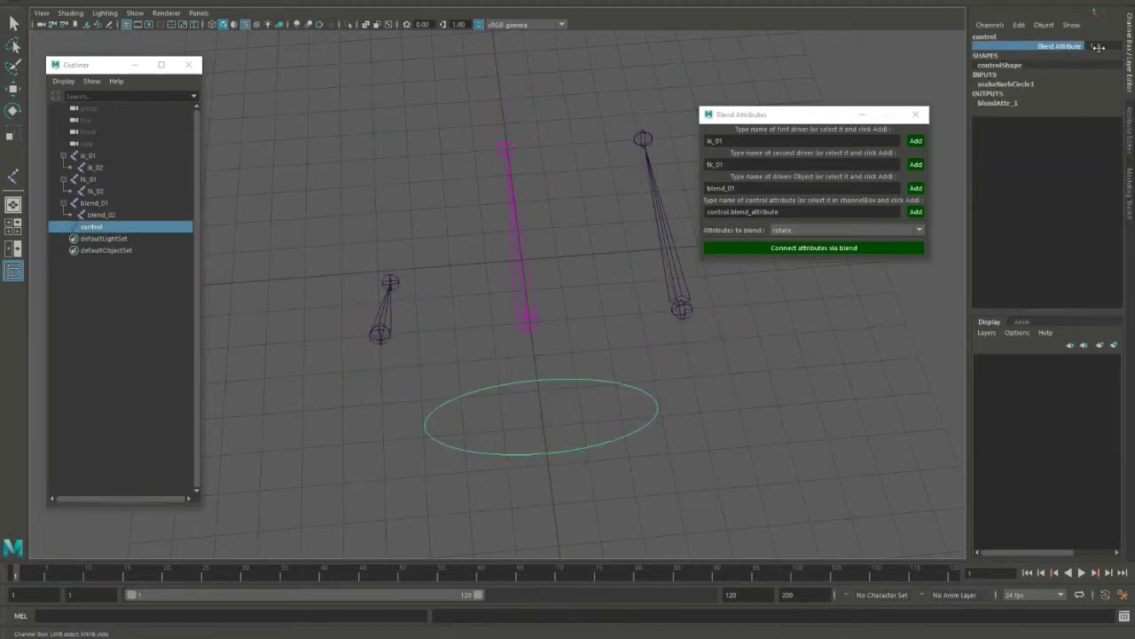
{"action": "left_click", "coordinate": [690, 308]}
{"action": "mouse_move", "coordinate": [690, 308]}
{"action": "left_mouse_down"}
{"action": "mouse_move", "coordinate": [705, 294]}
{"action": "mouse_move", "coordinate": [482, 405]}
{"action": "left_mouse_up"}
Add a translate blend from ik_01 and fk_01 onto blend_01
{"action": "left_click", "coordinate": [482, 401]}
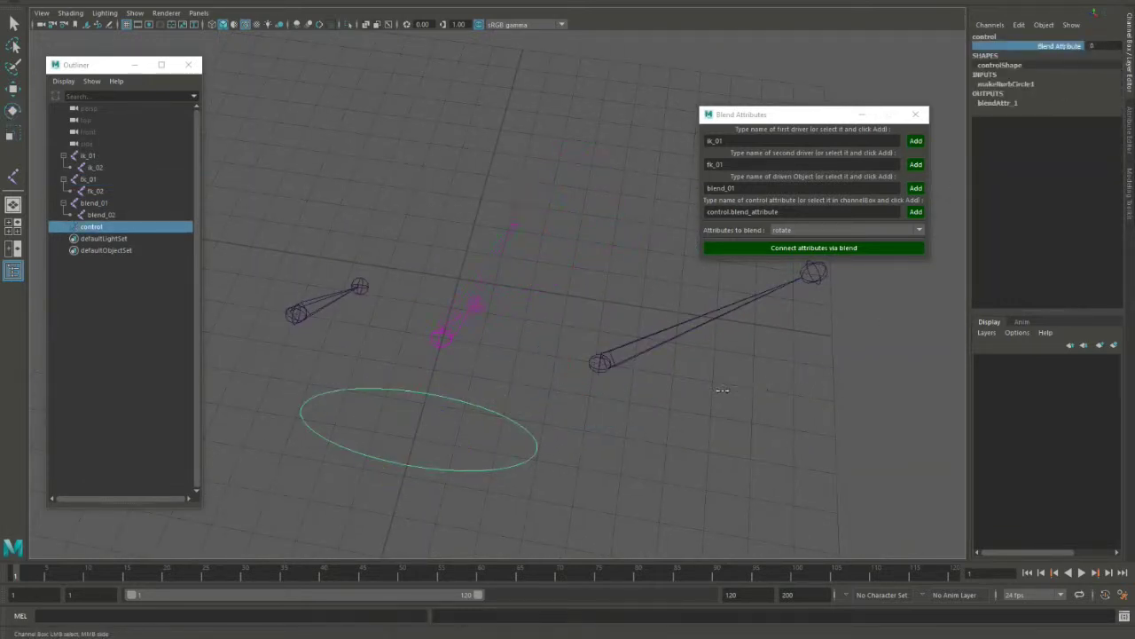
{"action": "left_click", "coordinate": [881, 230]}
{"action": "left_click", "coordinate": [763, 249]}
{"action": "left_click", "coordinate": [768, 248]}
Raise the control's Blend Attribute from 0.53 to 1
{"action": "left_click", "coordinate": [638, 346]}
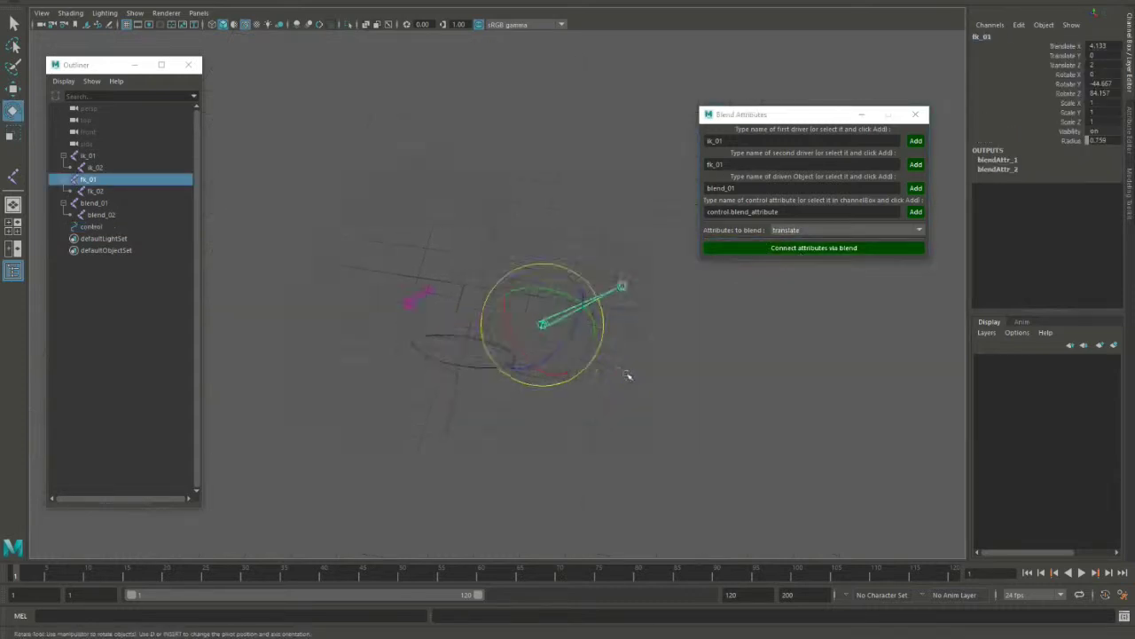
{"action": "key", "text": "w"}
{"action": "scroll", "coordinate": [551, 346], "scroll_direction": "down", "scroll_amount": 5}
{"action": "key", "text": "Right"}
{"action": "scroll", "coordinate": [578, 376], "scroll_direction": "up", "scroll_amount": 3}
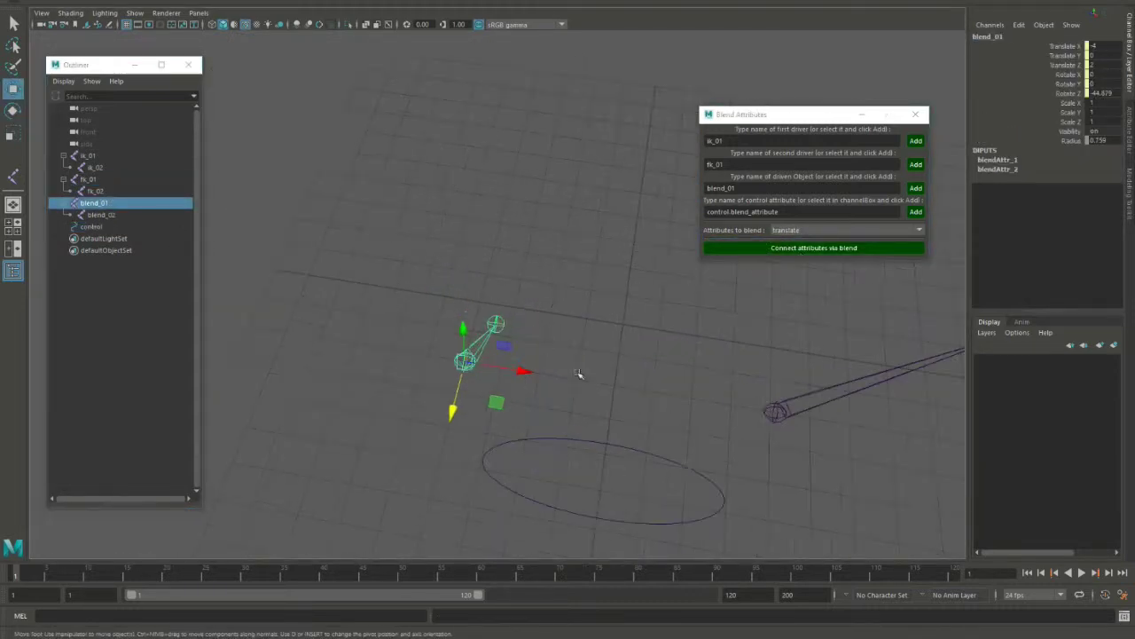
{"action": "key", "text": "Right"}
{"action": "left_click", "coordinate": [1055, 45]}
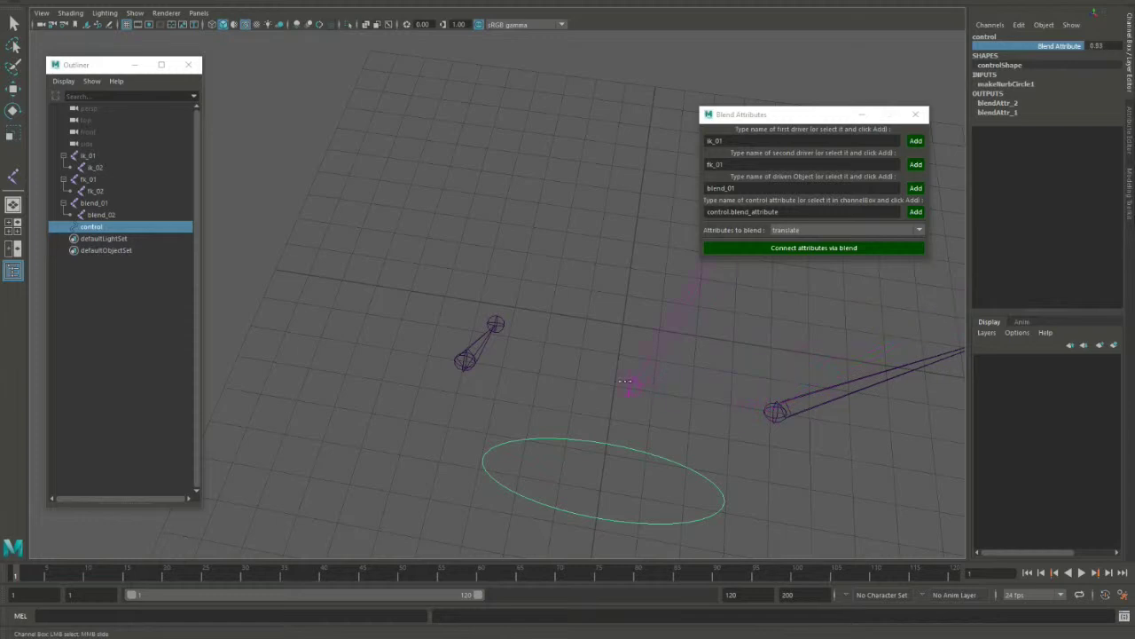
{"action": "middle_click_drag", "start_coordinate": [626, 382], "coordinate": [639, 384]}
Move and rotate the ik_01 and fk_01 chains to test the blended result
{"action": "left_click", "coordinate": [700, 380]}
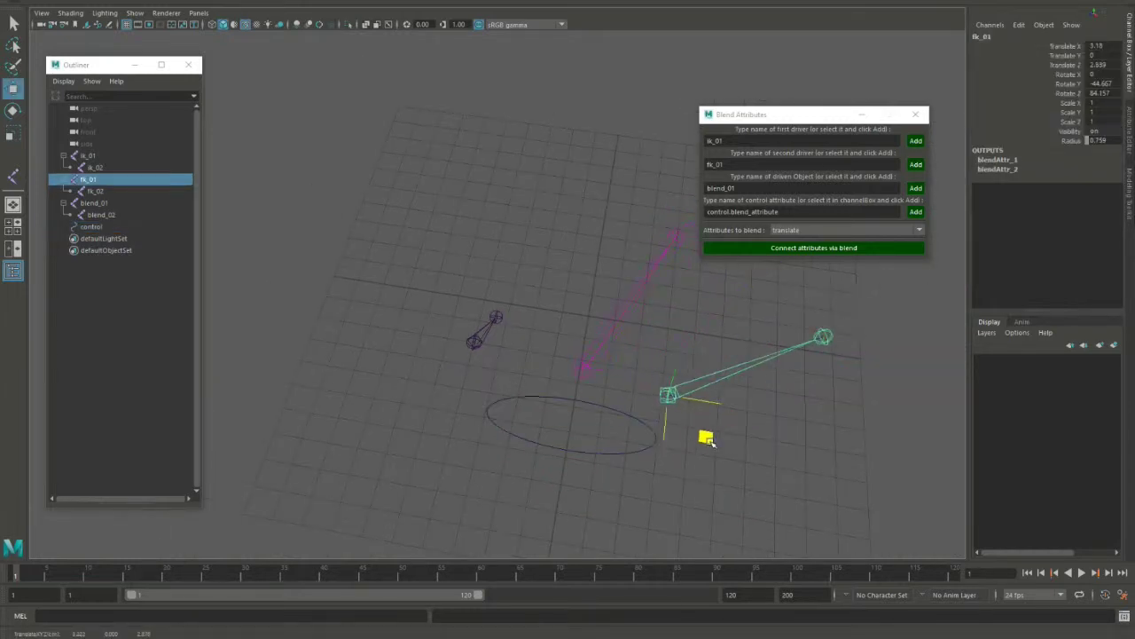
{"action": "mouse_move", "coordinate": [704, 435]}
{"action": "left_mouse_down", "text": "alt"}
{"action": "mouse_move", "coordinate": [689, 413]}
{"action": "mouse_move", "coordinate": [568, 404]}
{"action": "mouse_move", "coordinate": [639, 404]}
{"action": "left_mouse_up", "text": "alt"}
{"action": "left_click", "coordinate": [488, 395]}
{"action": "key", "text": "e"}
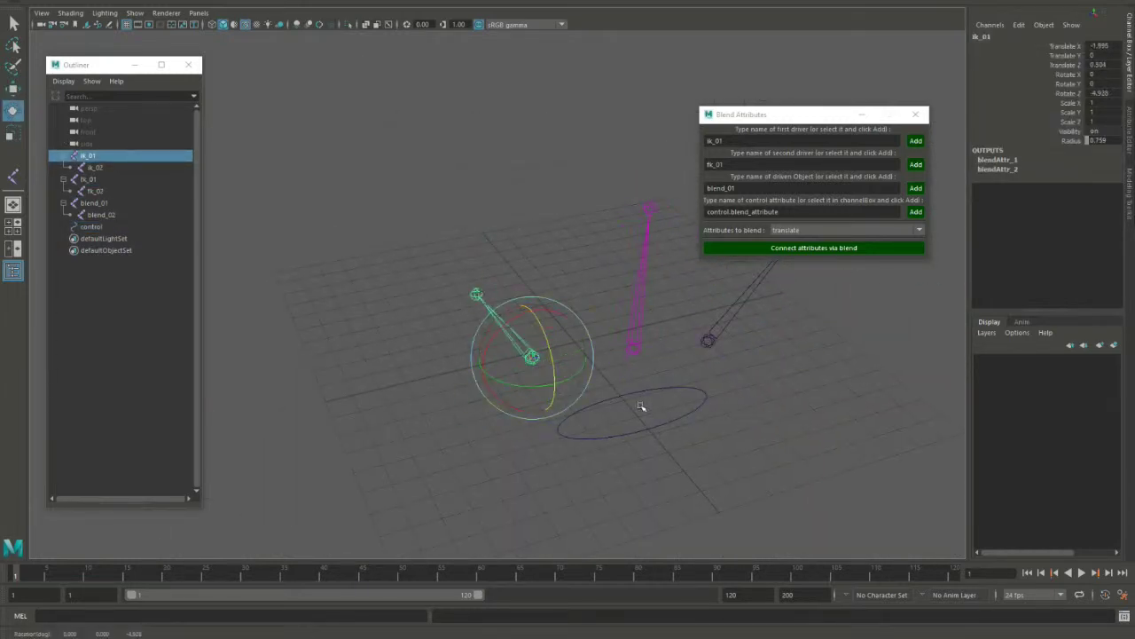
{"action": "left_click", "coordinate": [639, 404]}
{"action": "left_click", "coordinate": [1055, 46]}
{"action": "left_click", "coordinate": [710, 342]}
{"action": "key", "text": "w"}
{"action": "left_click_drag", "start_coordinate": [718, 344], "coordinate": [778, 418]}
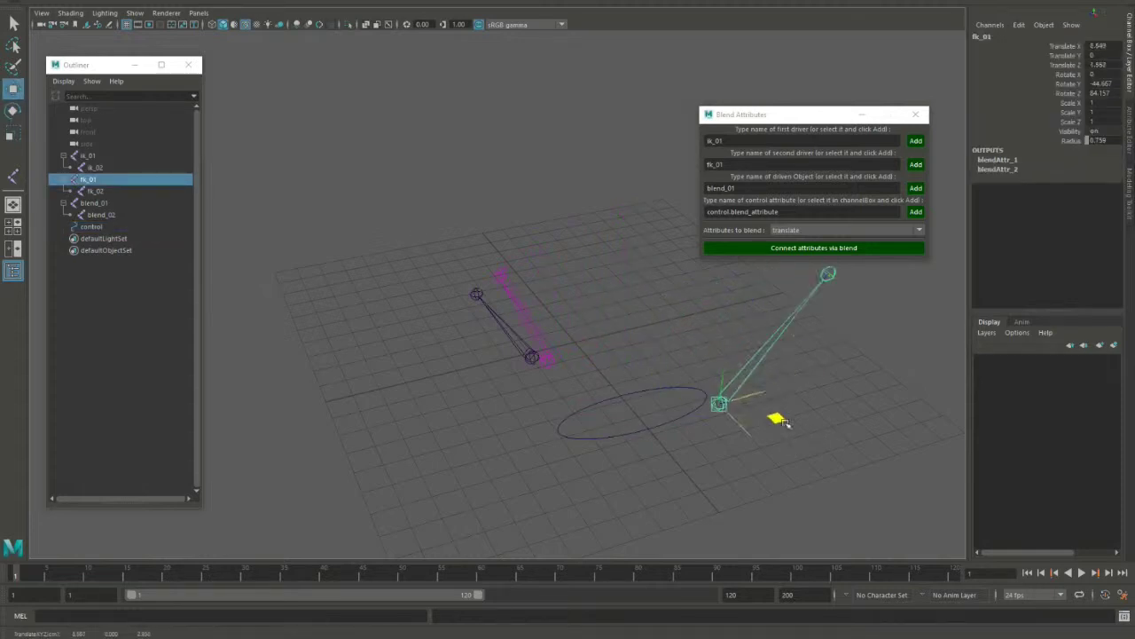
{"action": "key", "text": "e"}
{"action": "left_click_drag", "start_coordinate": [700, 381], "coordinate": [739, 391]}
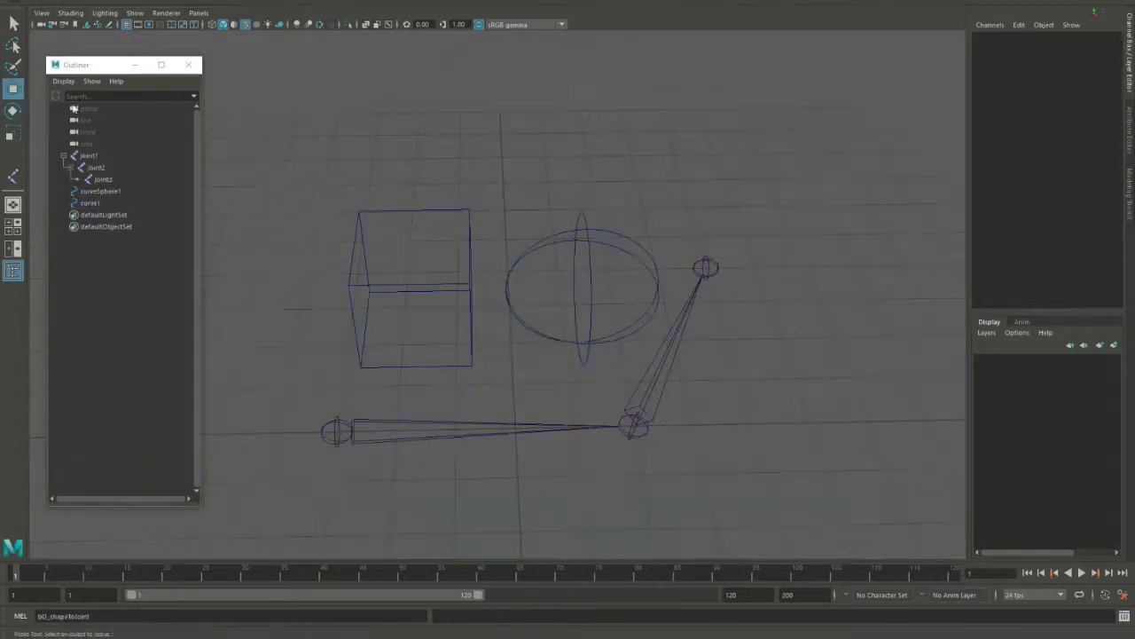
Turn on Shapes in the Outliner display to see the curve shape nodes
{"action": "left_click", "coordinate": [64, 81]}
{"action": "left_click", "coordinate": [89, 114]}
{"action": "left_click", "coordinate": [105, 203]}
{"action": "left_click", "coordinate": [111, 226], "text": "shift"}
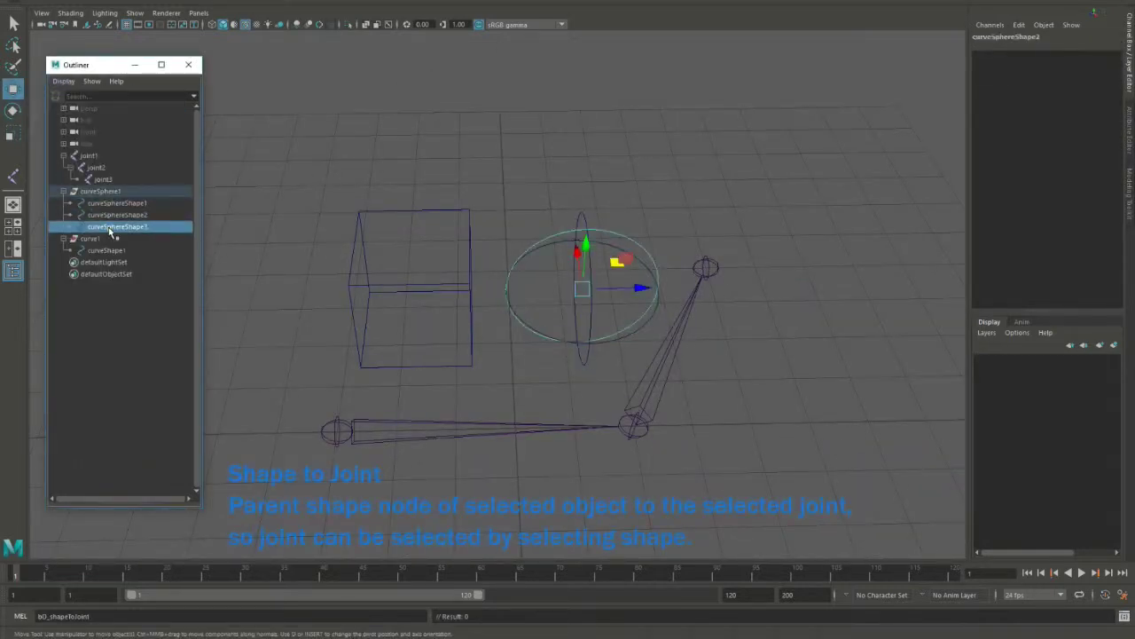
{"action": "left_click_drag", "start_coordinate": [426, 292], "coordinate": [501, 286], "text": "alt"}
{"action": "left_click", "coordinate": [101, 250]}
{"action": "mouse_move", "coordinate": [337, 417]}
{"action": "left_mouse_down", "text": "alt"}
{"action": "mouse_move", "coordinate": [383, 453]}
{"action": "mouse_move", "coordinate": [461, 444]}
{"action": "left_mouse_up", "text": "alt"}
Make curve1's cube shape part of joint1, test rotating it, then undo
{"action": "left_click", "coordinate": [467, 367]}
{"action": "left_click", "coordinate": [467, 373]}
{"action": "left_click", "coordinate": [443, 438], "text": "shift"}
{"action": "key", "text": "Return"}
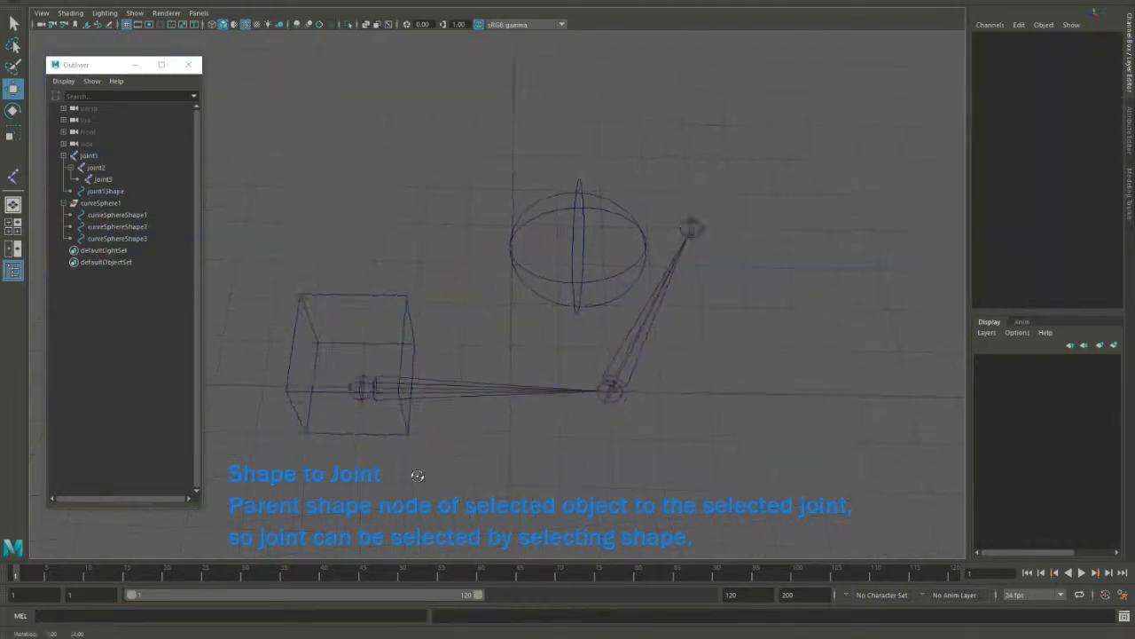
{"action": "left_click", "coordinate": [391, 417]}
{"action": "key", "text": "e"}
{"action": "left_click_drag", "start_coordinate": [399, 416], "coordinate": [457, 431]}
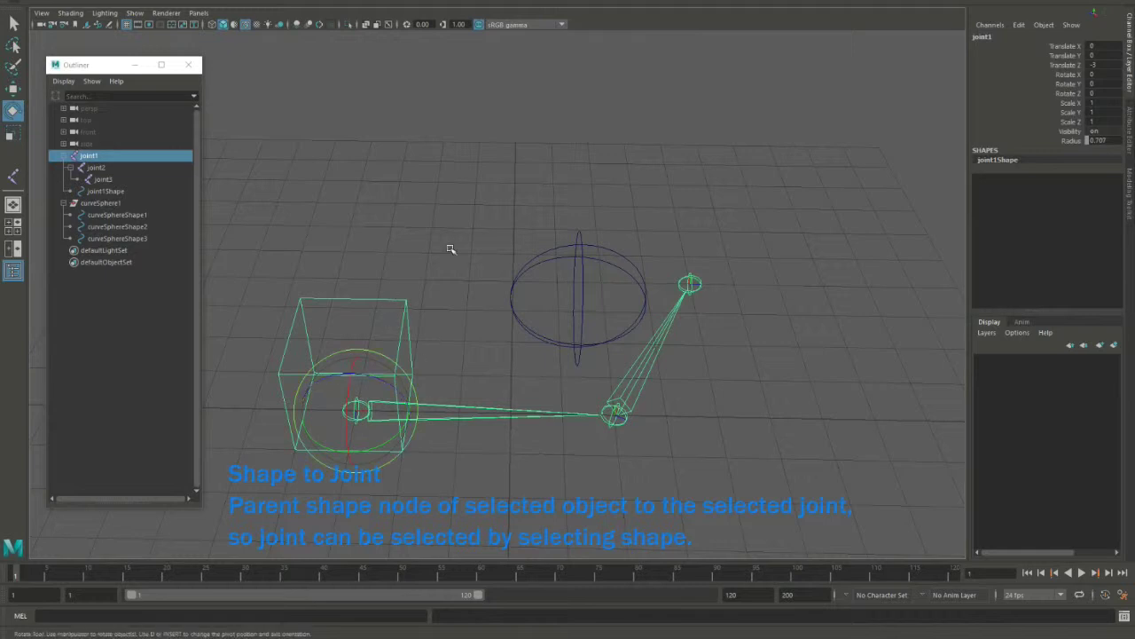
{"action": "left_click_drag", "start_coordinate": [390, 410], "coordinate": [368, 393]}
{"action": "key", "text": "ctrl+z"}
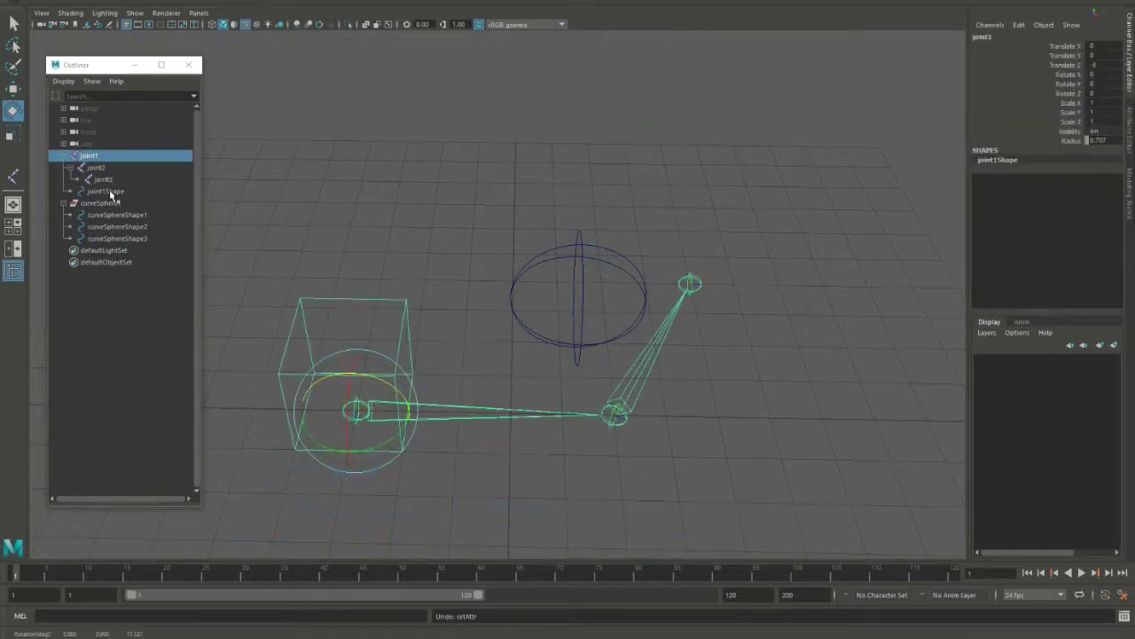
Attach curveSphere1's shapes to joint2 and select joint2 through them
{"action": "left_click_drag", "start_coordinate": [461, 319], "coordinate": [556, 311], "text": "alt"}
{"action": "left_click", "coordinate": [557, 311]}
{"action": "left_click", "coordinate": [628, 350], "text": "shift"}
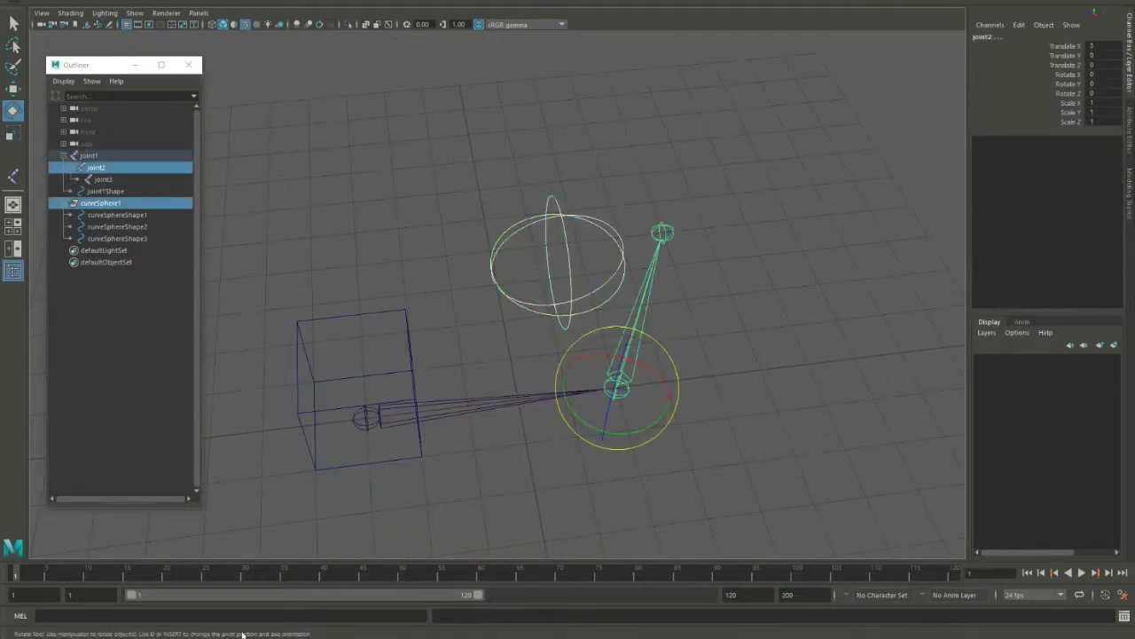
{"action": "key", "text": "Return"}
{"action": "left_click", "coordinate": [97, 168]}
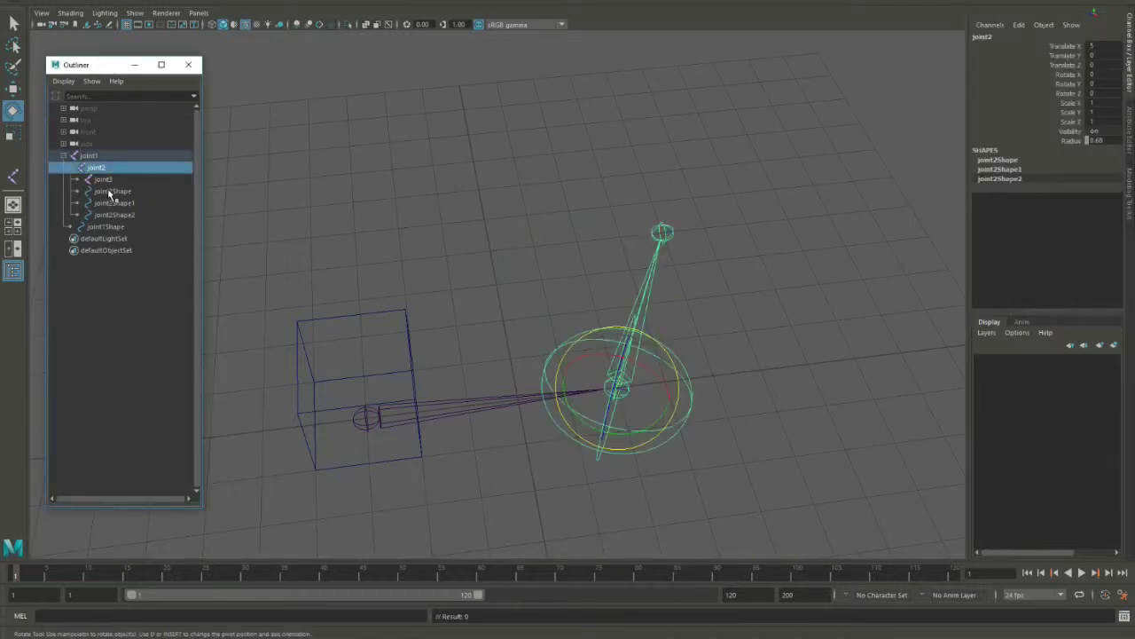
{"action": "left_click", "coordinate": [114, 214]}
{"action": "left_click_drag", "start_coordinate": [497, 266], "coordinate": [626, 332], "text": "alt"}
{"action": "left_click", "coordinate": [572, 432]}
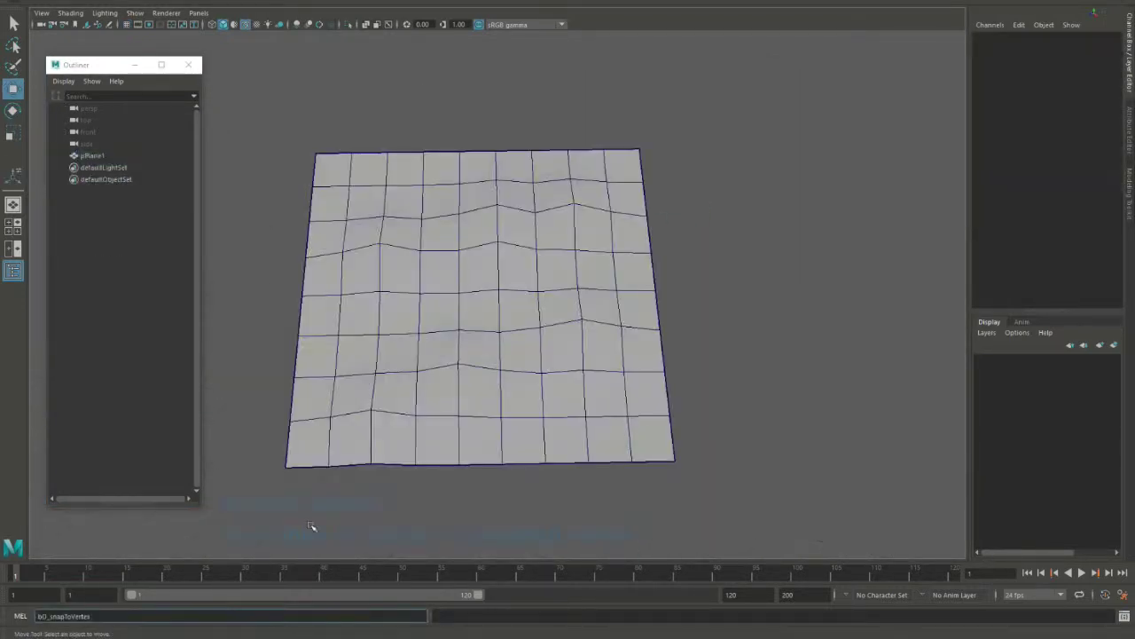
Create joints with offset groups on selected plane vertices using Snap to Vertex
{"action": "key", "text": "Return"}
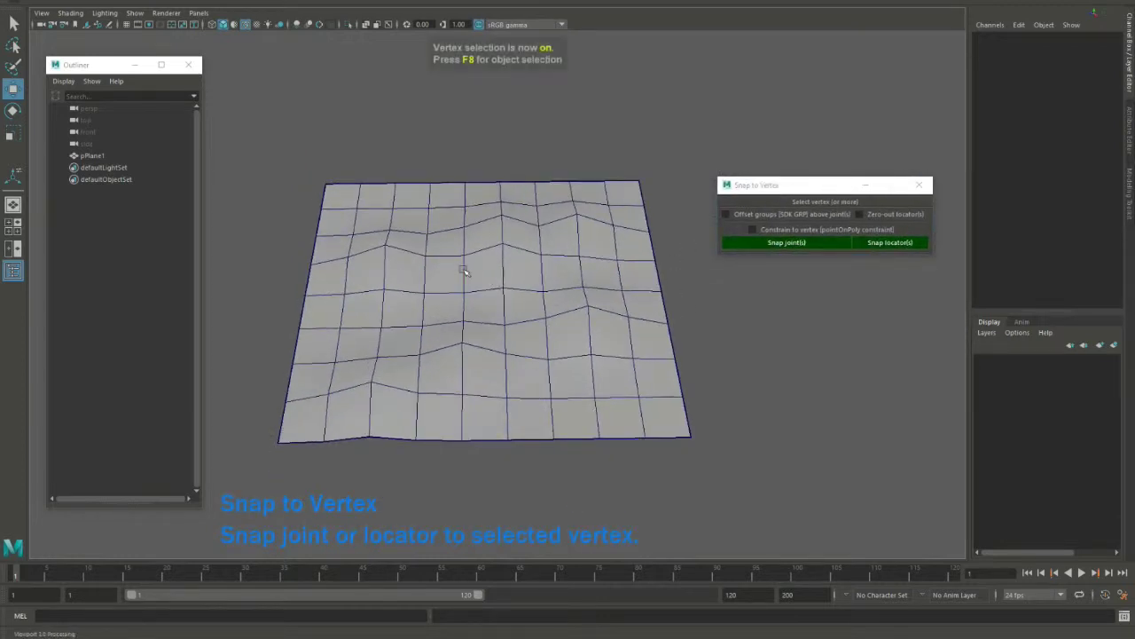
{"action": "left_click", "coordinate": [399, 264]}
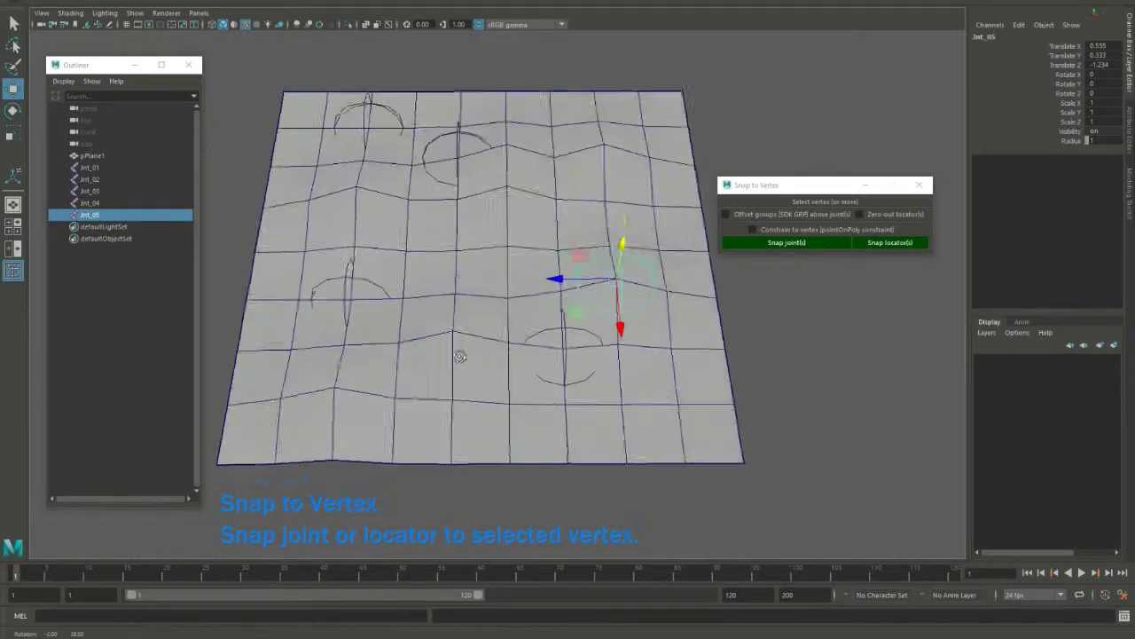
{"action": "left_click_drag", "start_coordinate": [460, 356], "coordinate": [456, 393], "text": "alt"}
{"action": "key", "text": "F8"}
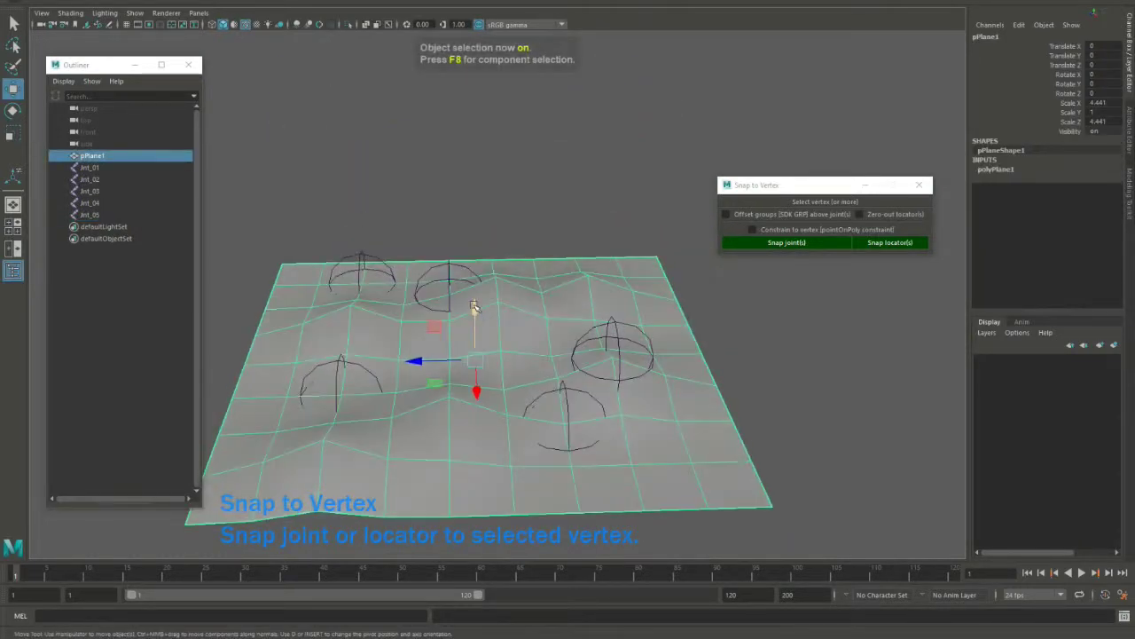
{"action": "left_click_drag", "start_coordinate": [471, 341], "coordinate": [448, 331], "text": "alt"}
{"action": "key", "text": "F8"}
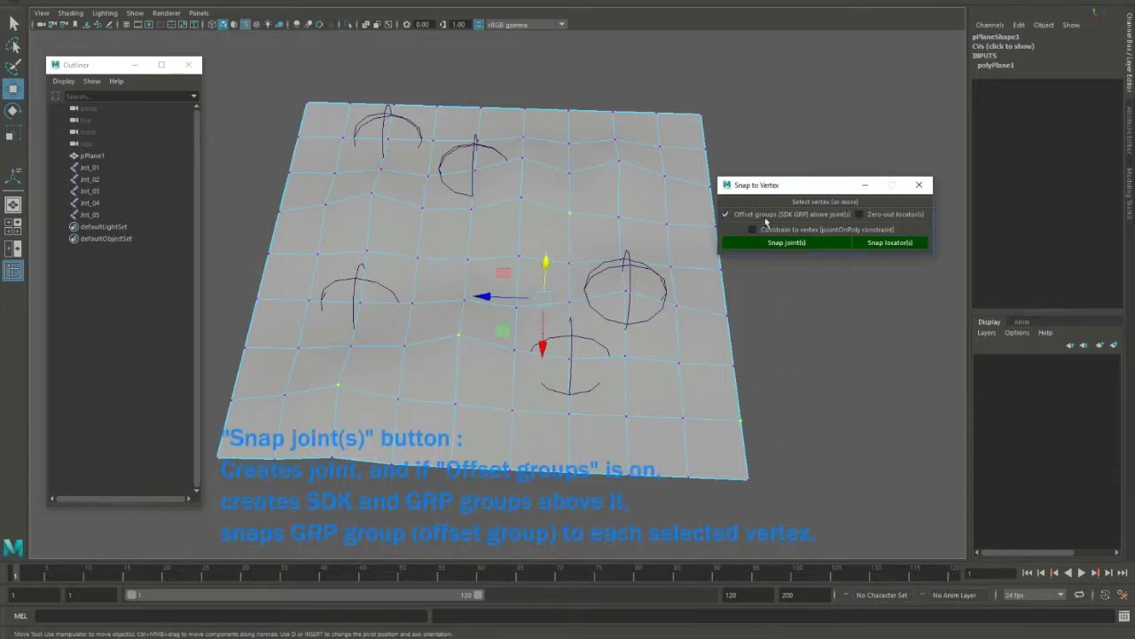
{"action": "left_click", "coordinate": [787, 243]}
{"action": "left_click", "coordinate": [63, 262], "text": "shift"}
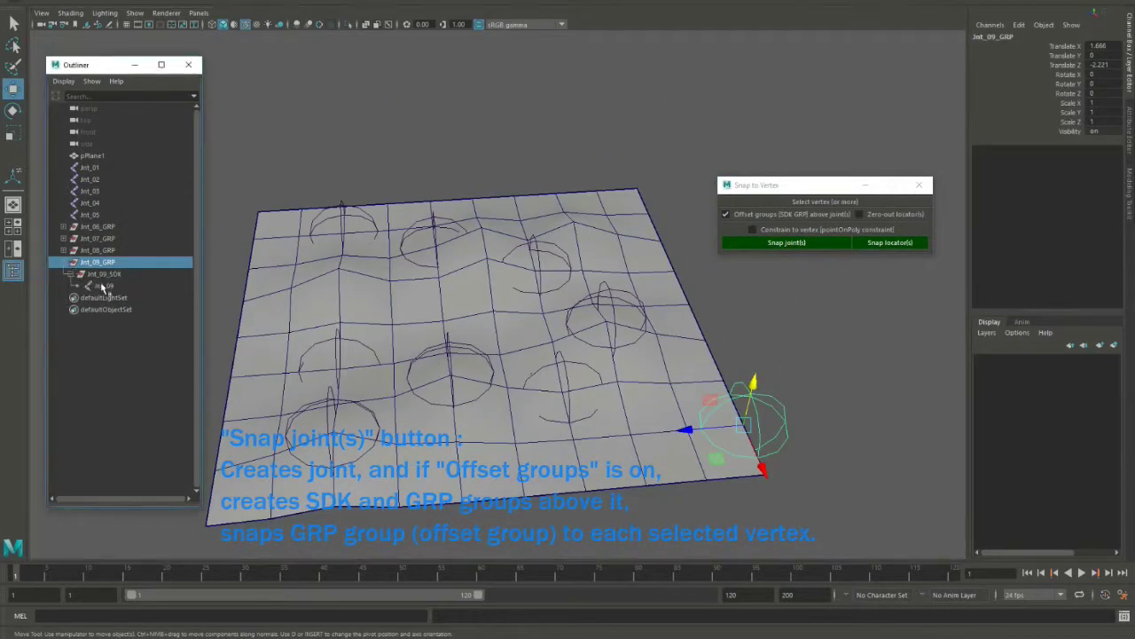
Delete the joints and place locators loc_01 to loc_014 on the vertices instead
{"action": "mouse_move", "coordinate": [532, 481]}
{"action": "left_mouse_down", "text": "alt"}
{"action": "mouse_move", "coordinate": [520, 350]}
{"action": "mouse_move", "coordinate": [497, 373]}
{"action": "mouse_move", "coordinate": [514, 395]}
{"action": "left_mouse_up", "text": "alt"}
{"action": "key", "text": "F8"}
{"action": "left_click", "coordinate": [90, 166]}
{"action": "left_click", "coordinate": [104, 286], "text": "shift"}
{"action": "key", "text": "Delete"}
{"action": "key", "text": "F8"}
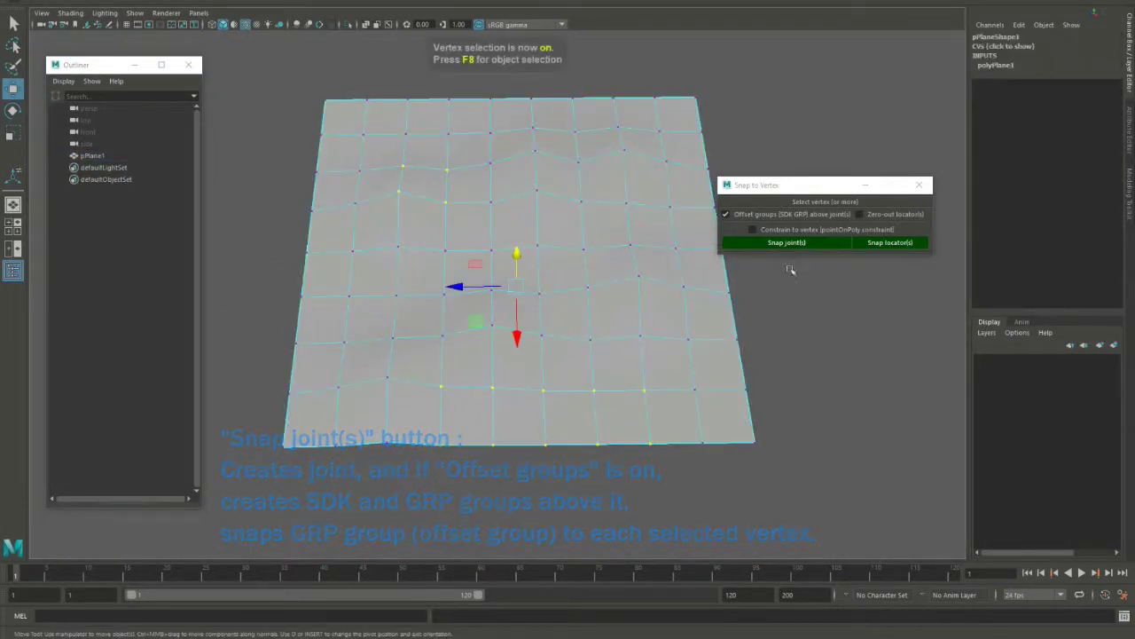
{"action": "left_click", "coordinate": [873, 245]}
{"action": "left_click_drag", "start_coordinate": [532, 355], "coordinate": [661, 409], "text": "alt"}
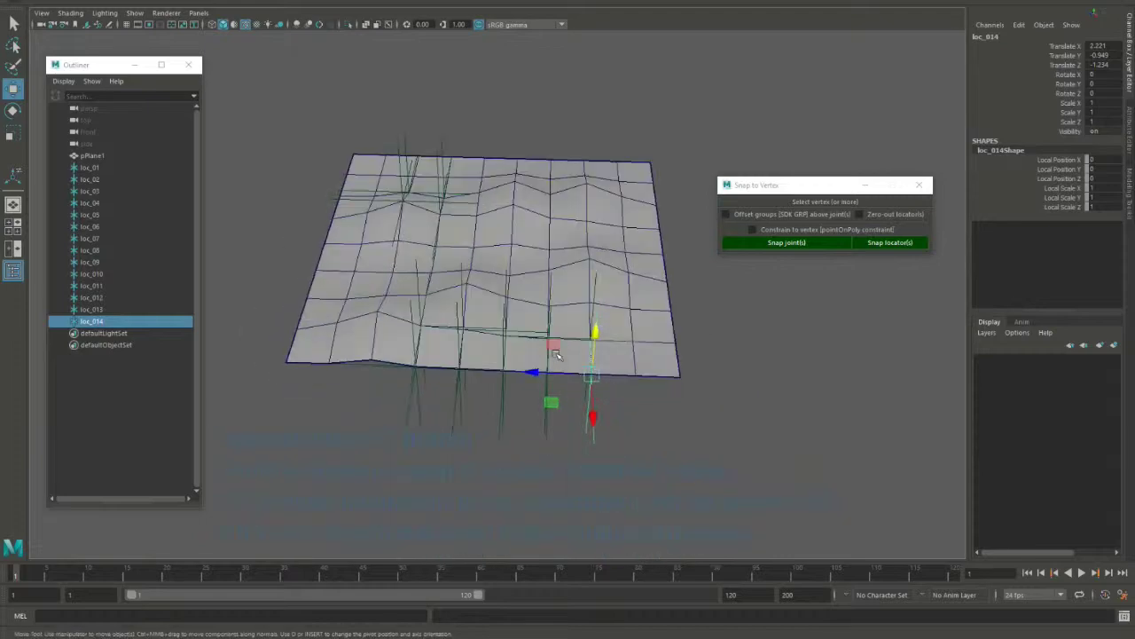
Select and delete all fourteen locators
{"action": "key", "text": "F8"}
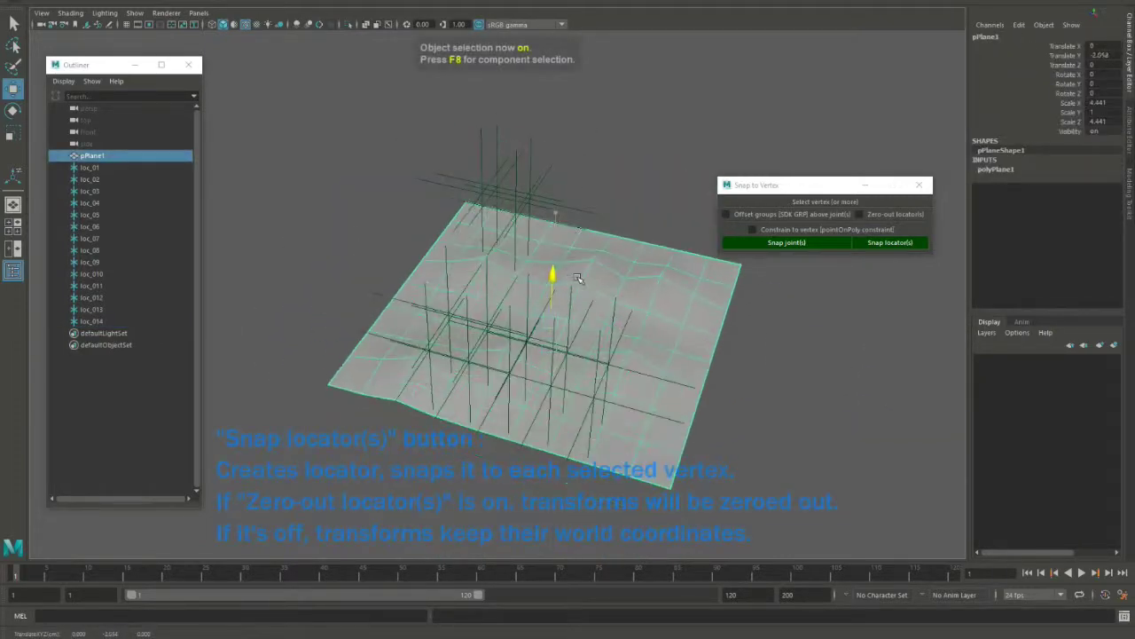
{"action": "left_click", "coordinate": [90, 237]}
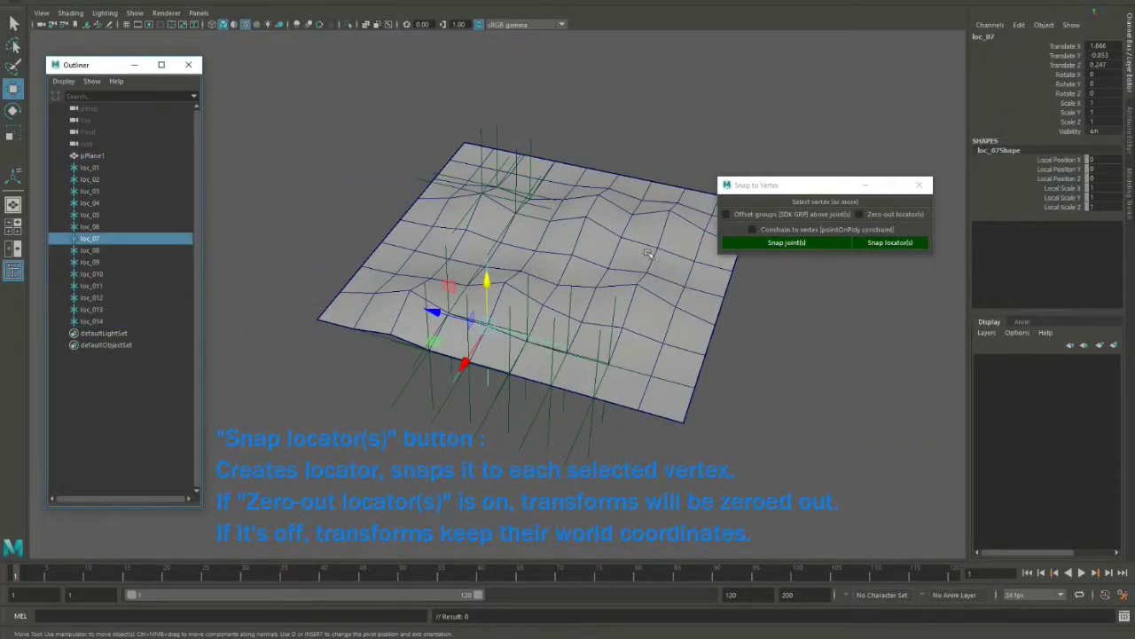
{"action": "left_click_drag", "start_coordinate": [115, 318], "coordinate": [89, 168]}
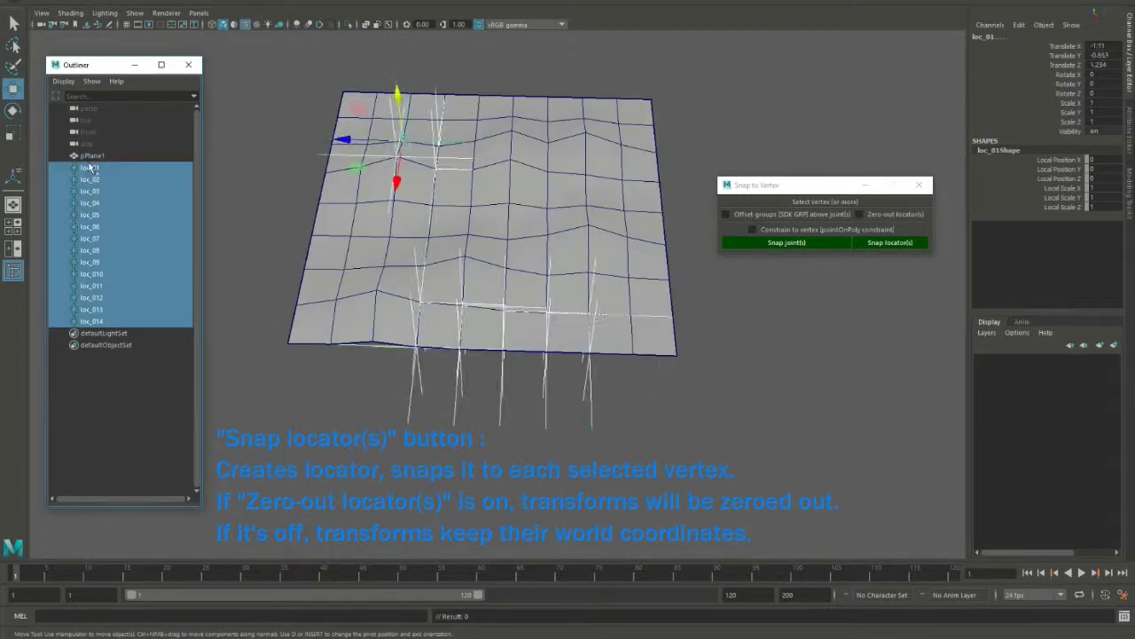
{"action": "key", "text": "Delete"}
Recreate the vertex locators with Zero-out enabled and inspect loc_09's transforms
{"action": "left_click", "coordinate": [594, 296]}
{"action": "key", "text": "F8"}
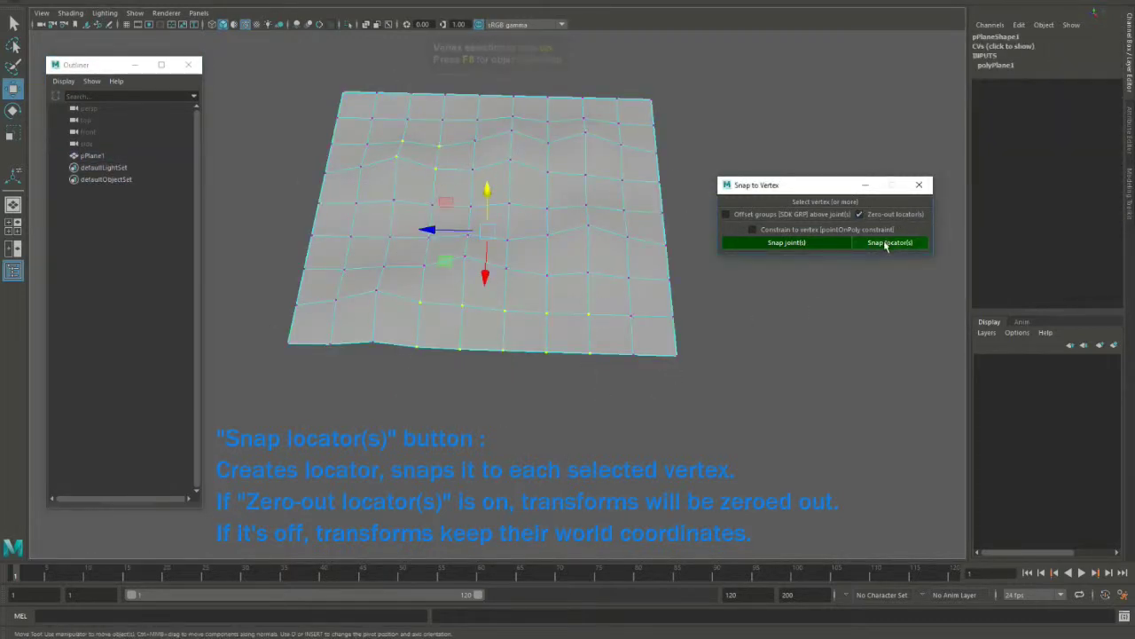
{"action": "left_click", "coordinate": [885, 242]}
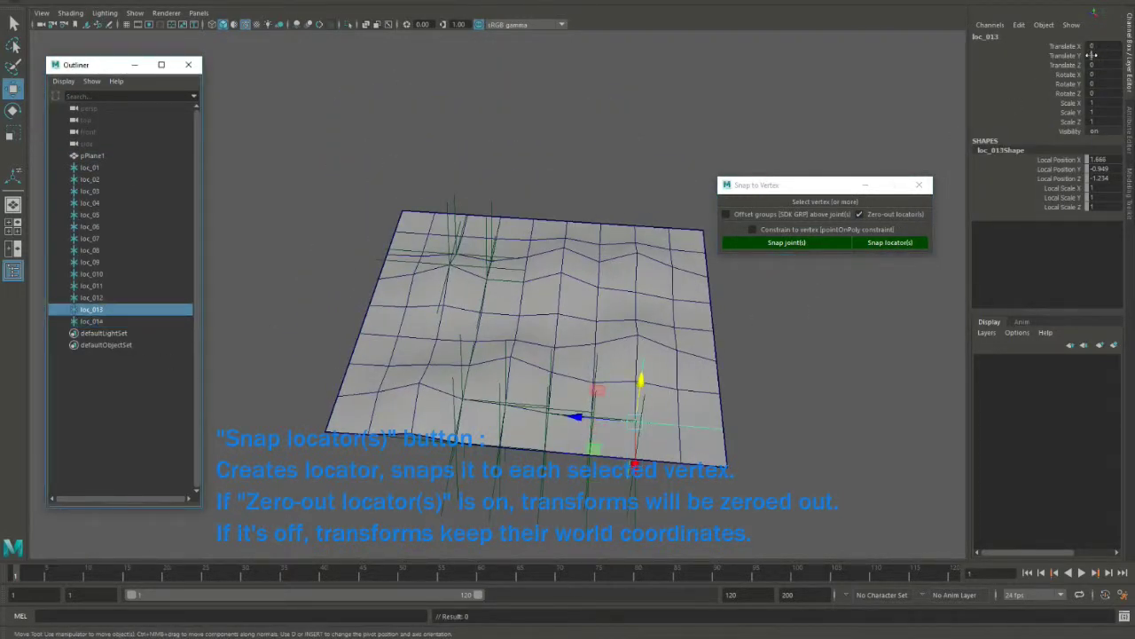
{"action": "left_click", "coordinate": [88, 261]}
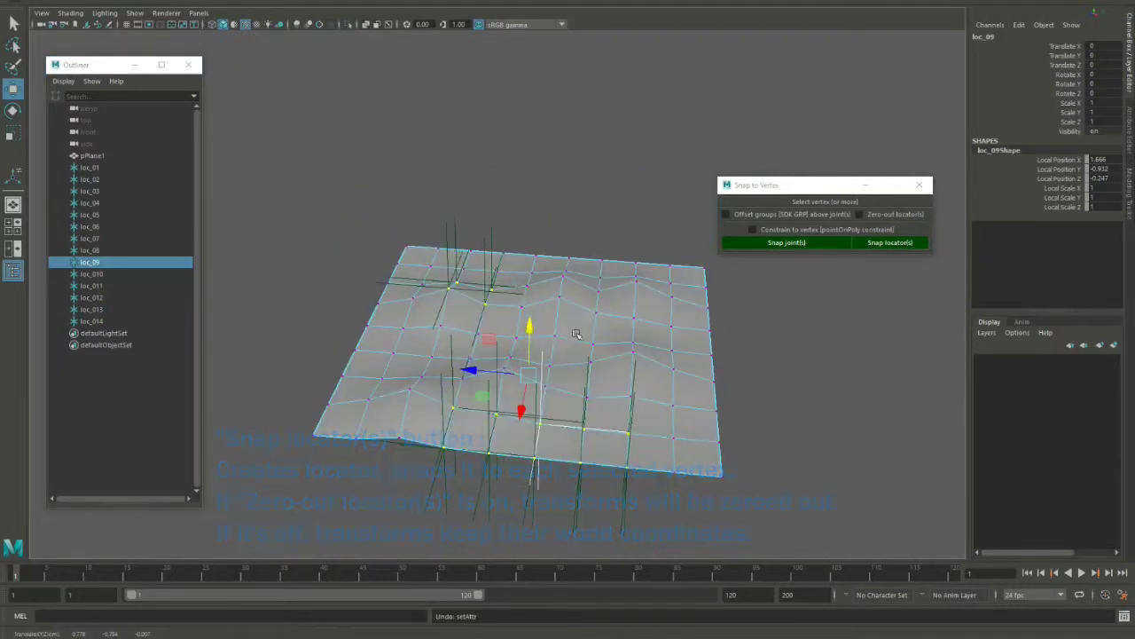
{"action": "left_click", "coordinate": [705, 408]}
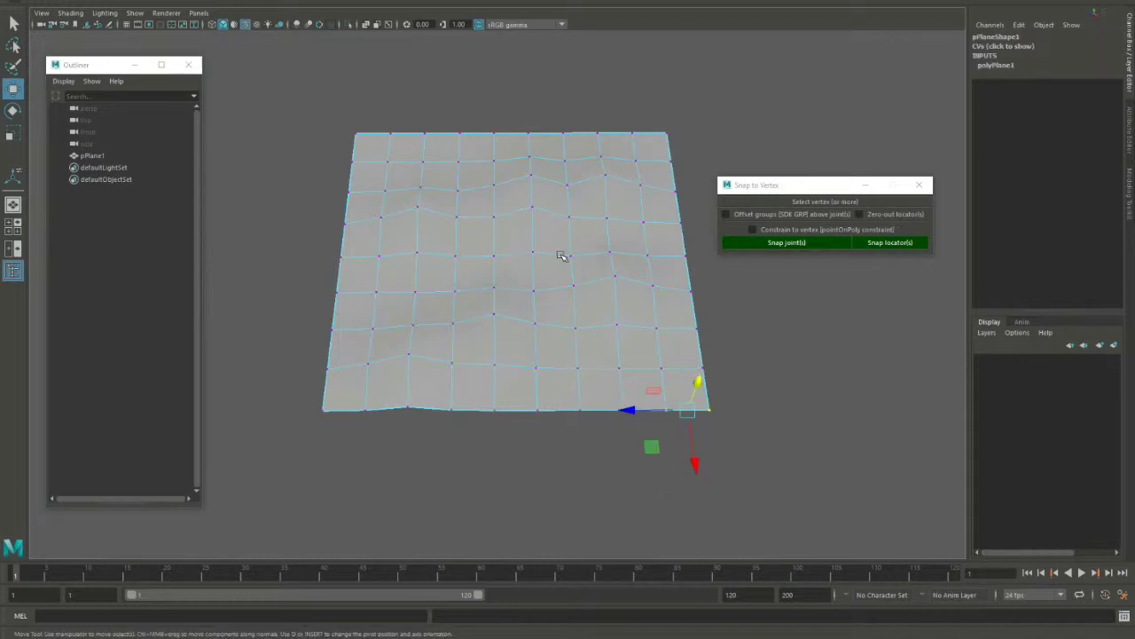
Create locators on the selected plane vertices
{"action": "left_click", "coordinate": [889, 242]}
{"action": "left_click_drag", "start_coordinate": [674, 355], "coordinate": [585, 383], "text": "alt"}
{"action": "left_click", "coordinate": [639, 431]}
{"action": "key", "text": "F8"}
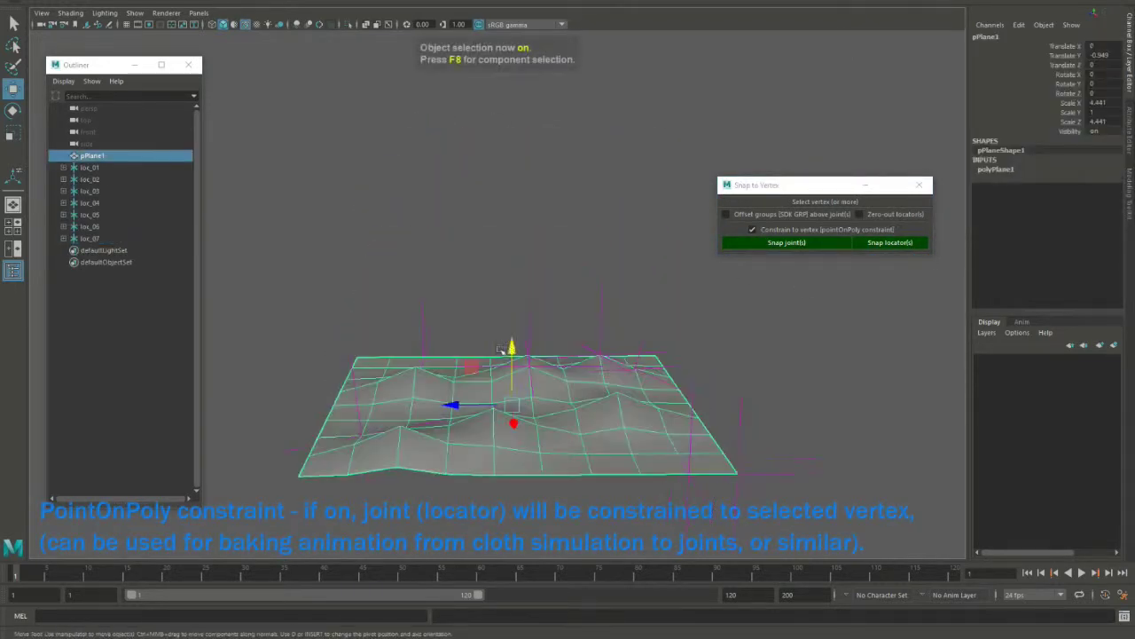
{"action": "left_click", "coordinate": [690, 448]}
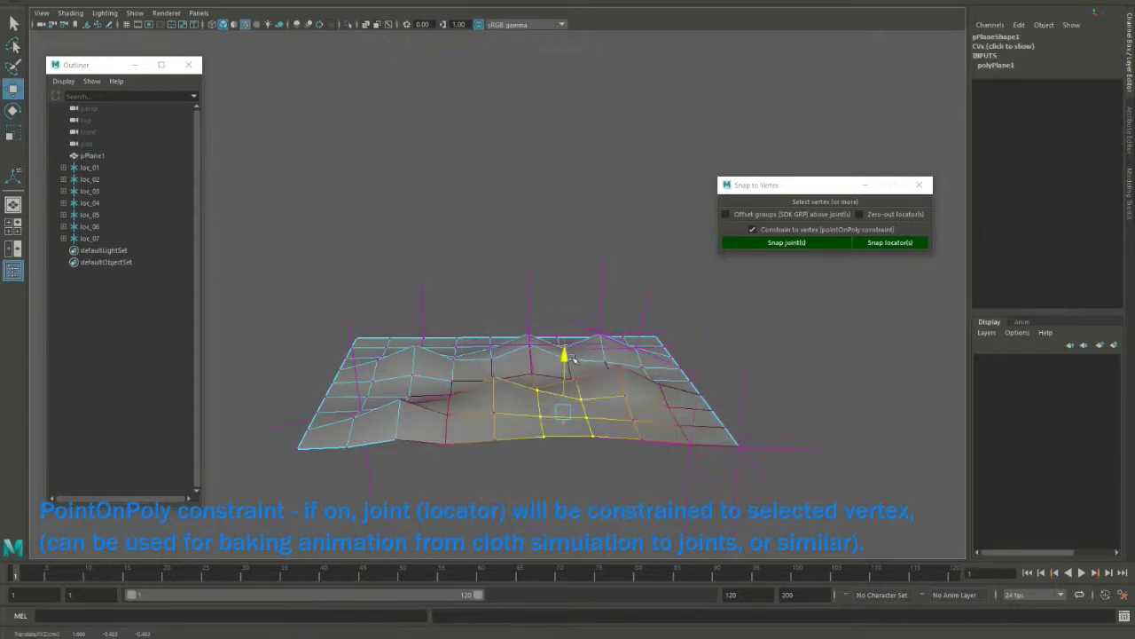
{"action": "left_click_drag", "start_coordinate": [584, 440], "coordinate": [588, 482], "text": "alt"}
{"action": "key", "text": "F8"}
Snap offset-grouped joints onto a patch of vertices and pick a vertex to pull
{"action": "key", "text": "F8"}
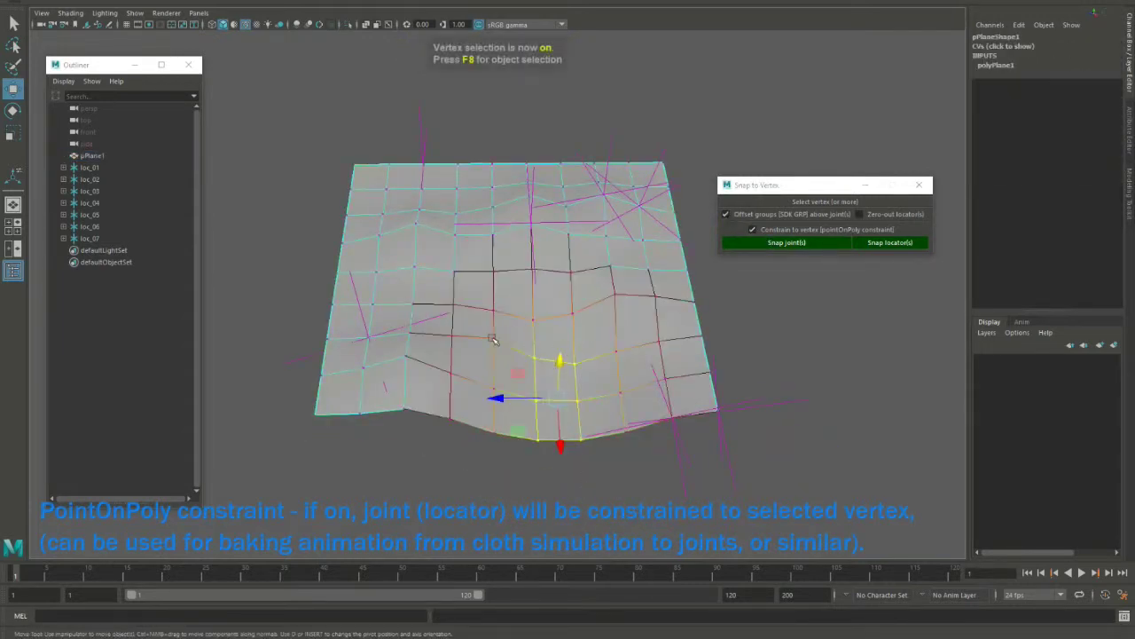
{"action": "key", "text": "q"}
{"action": "mouse_move", "coordinate": [680, 273]}
{"action": "left_mouse_down"}
{"action": "mouse_move", "coordinate": [510, 305]}
{"action": "mouse_move", "coordinate": [559, 306]}
{"action": "mouse_move", "coordinate": [564, 142]}
{"action": "mouse_move", "coordinate": [566, 457]}
{"action": "mouse_move", "coordinate": [471, 436]}
{"action": "mouse_move", "coordinate": [475, 327]}
{"action": "left_mouse_up"}
{"action": "left_click", "coordinate": [823, 241]}
{"action": "left_click", "coordinate": [532, 330]}
{"action": "key", "text": "w"}
{"action": "key", "text": "F8"}
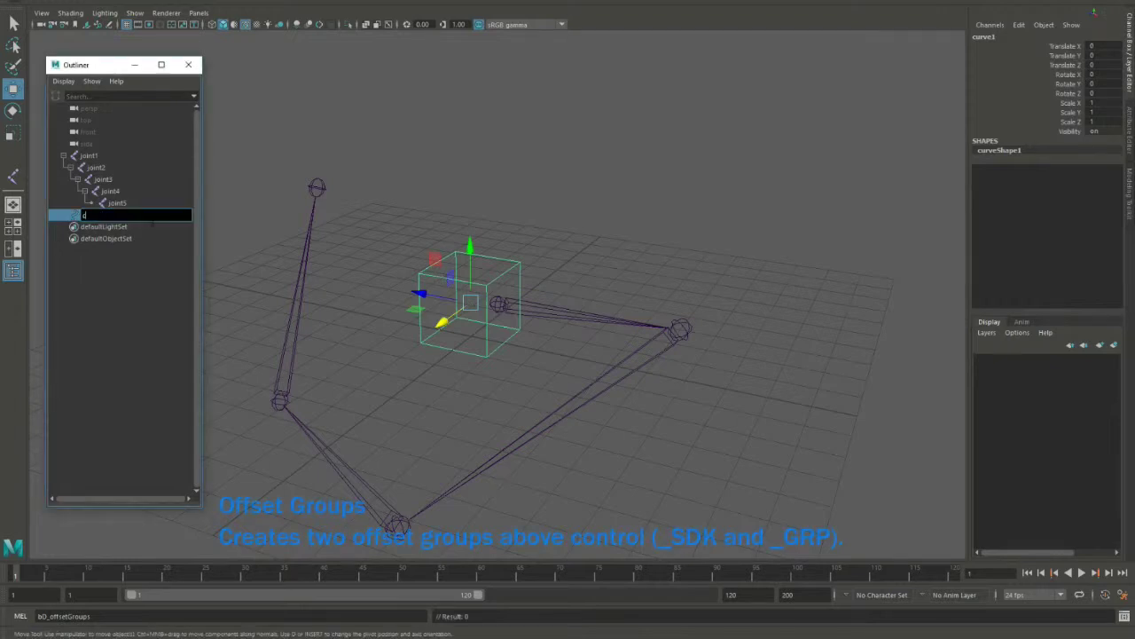
Try offset groups on ctrl_01 with joint1, inspect ctrl_01_SDK's Rotate Y, then undo
{"action": "left_click_drag", "start_coordinate": [496, 283], "coordinate": [545, 296], "text": "alt"}
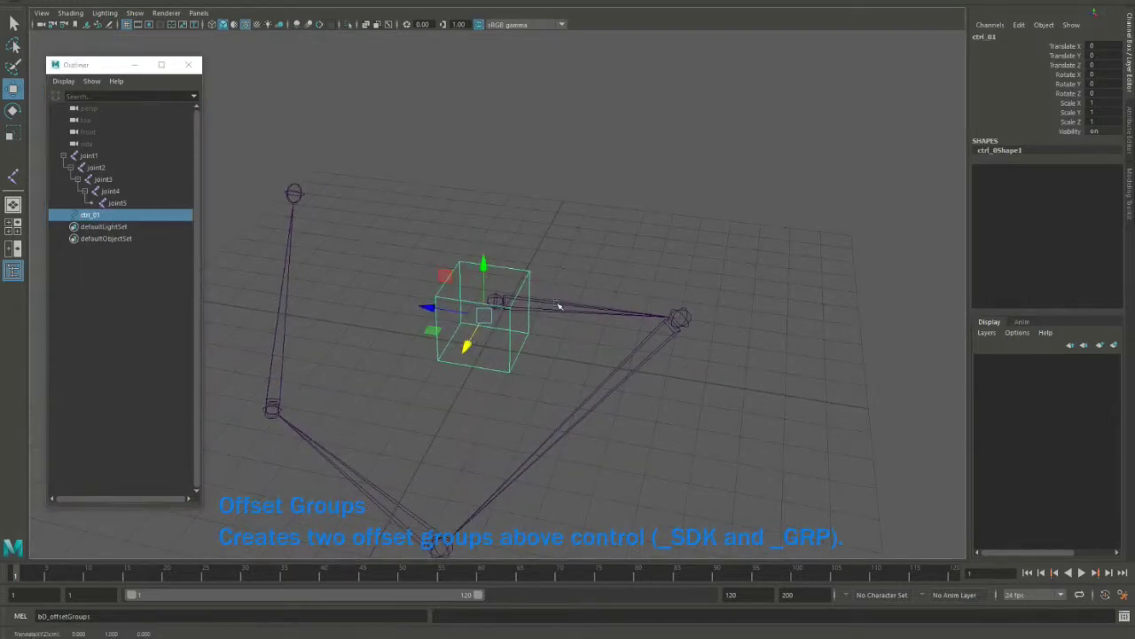
{"action": "left_click", "coordinate": [559, 306], "text": "shift"}
{"action": "key", "text": "Return"}
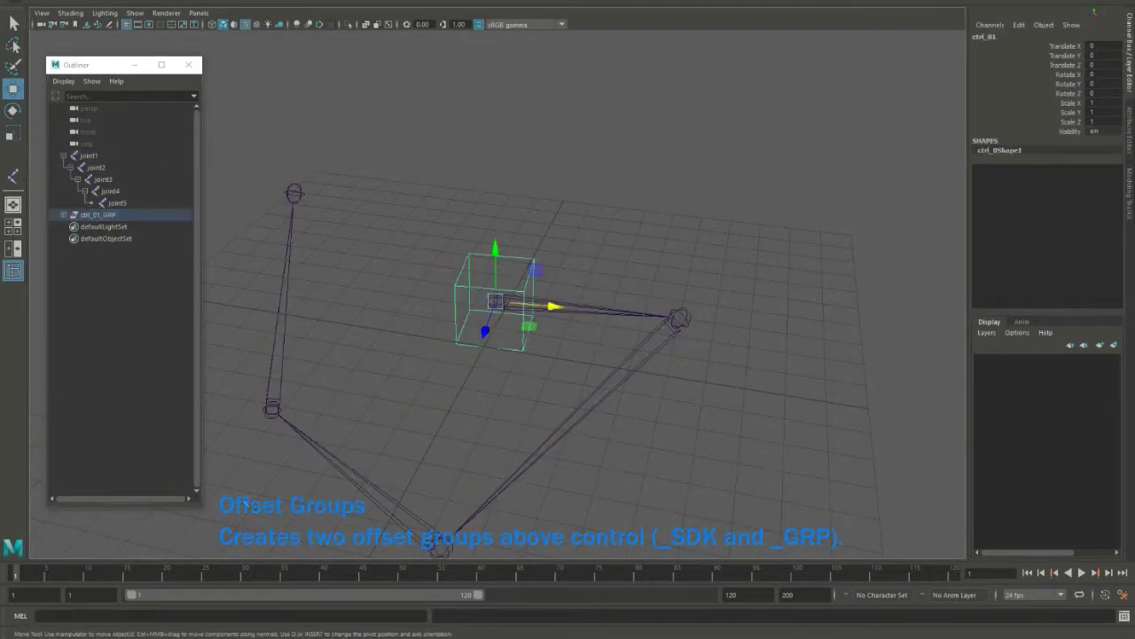
{"action": "right_click_drag", "start_coordinate": [533, 345], "coordinate": [766, 259], "text": "alt"}
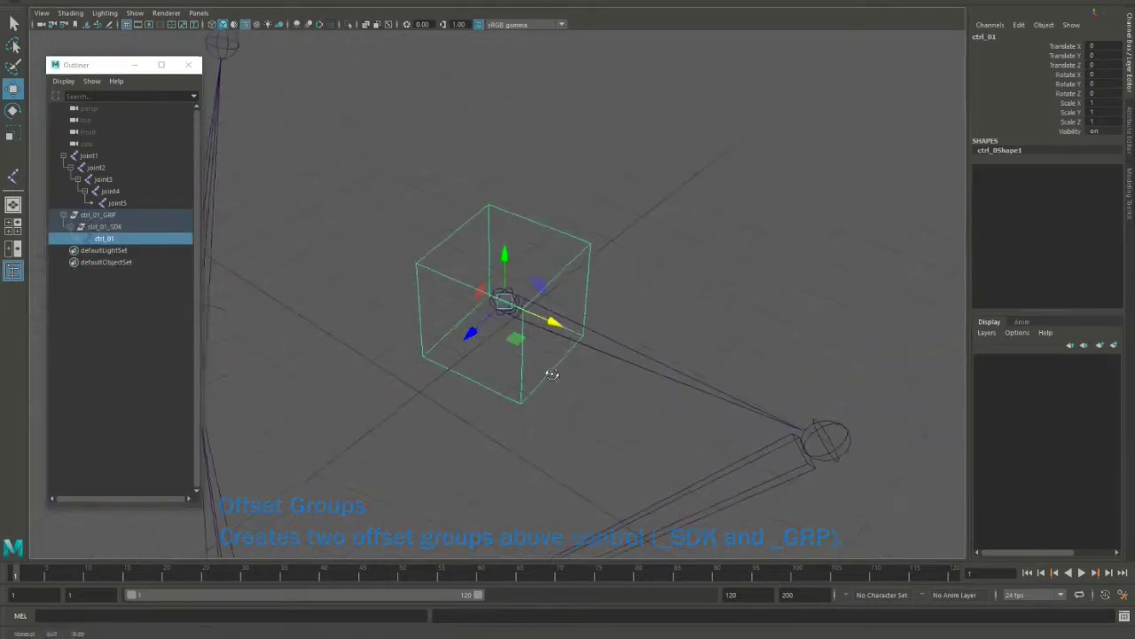
{"action": "key", "text": "Up"}
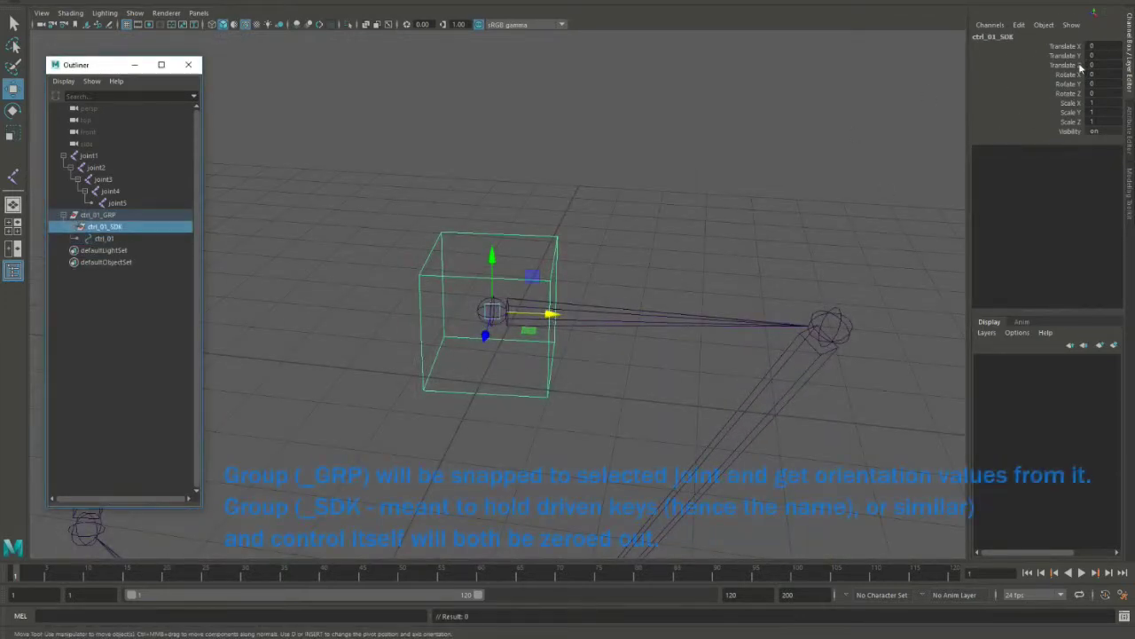
{"action": "left_click", "coordinate": [1065, 85]}
{"action": "key", "text": "e"}
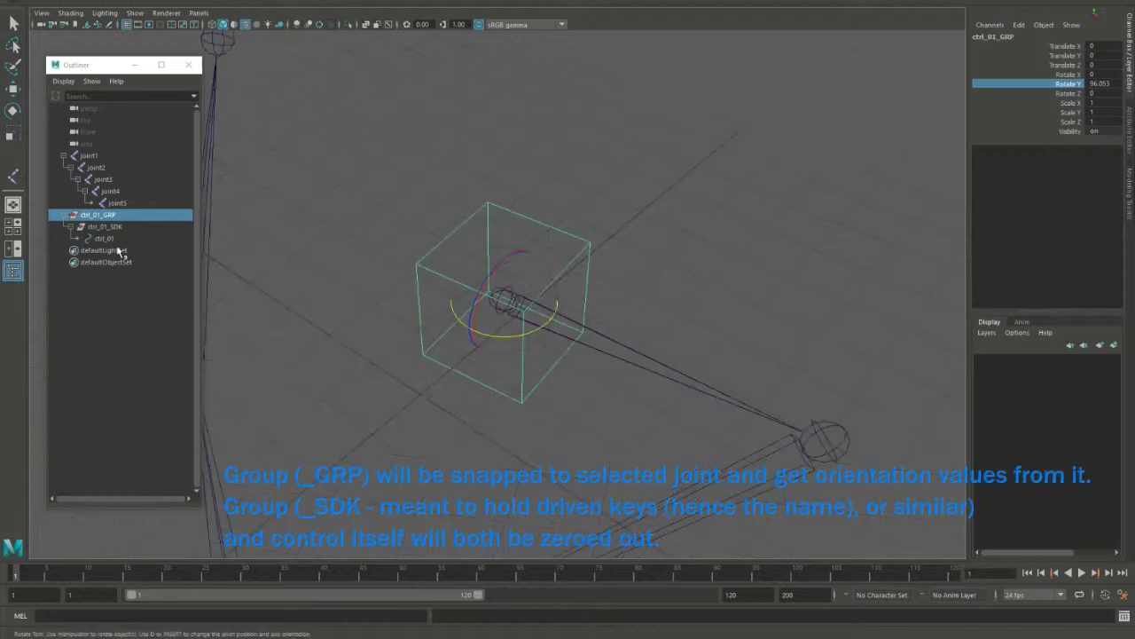
{"action": "key", "text": "ctrl+z"}
{"action": "key", "text": "ctrl+z"}
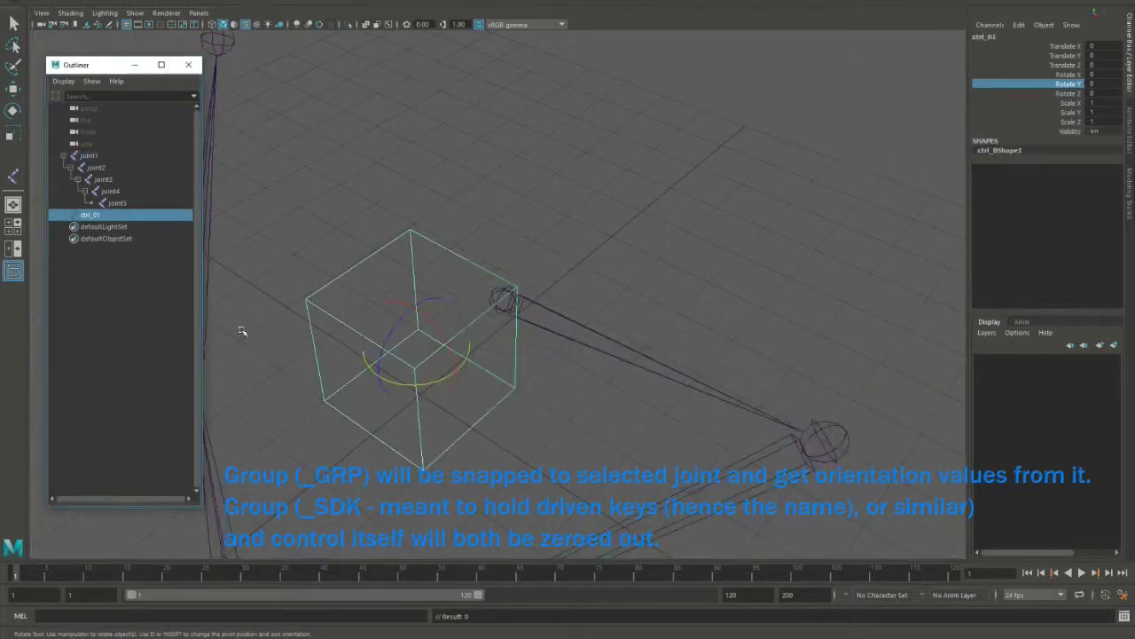
Create ctrl_01's offset groups snapped to joint2 and expand ctrl_01_GRP
{"action": "left_click_drag", "start_coordinate": [240, 329], "coordinate": [614, 362], "text": "alt"}
{"action": "left_click", "coordinate": [613, 362], "text": "shift"}
{"action": "type", "text": "bO_offsetGroups"}
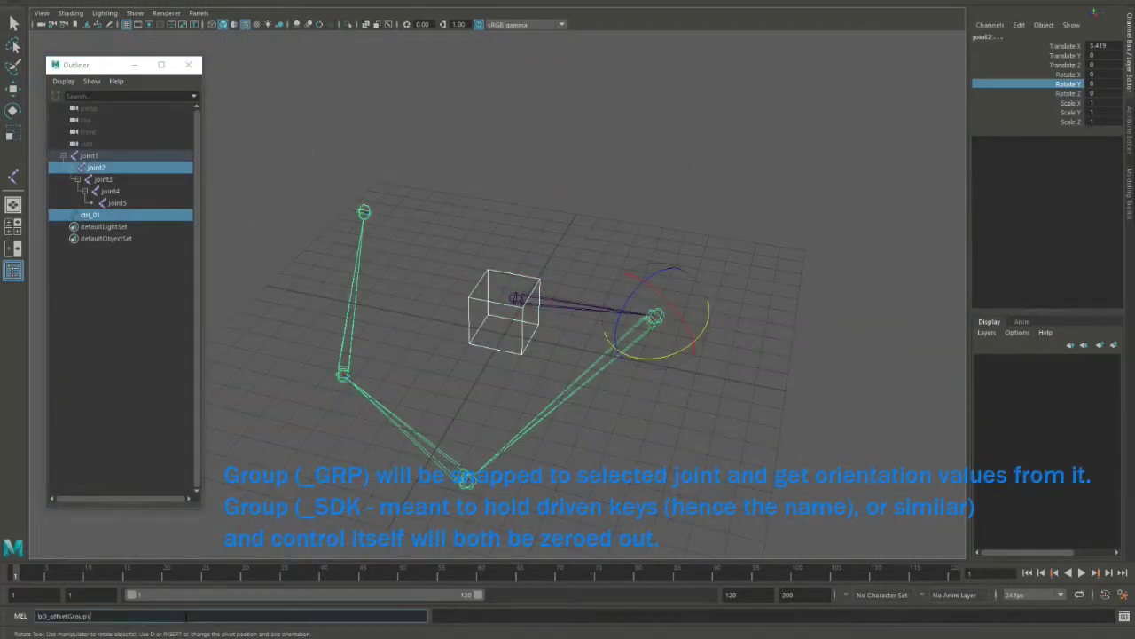
{"action": "key", "text": "Return"}
{"action": "left_click", "coordinate": [88, 215]}
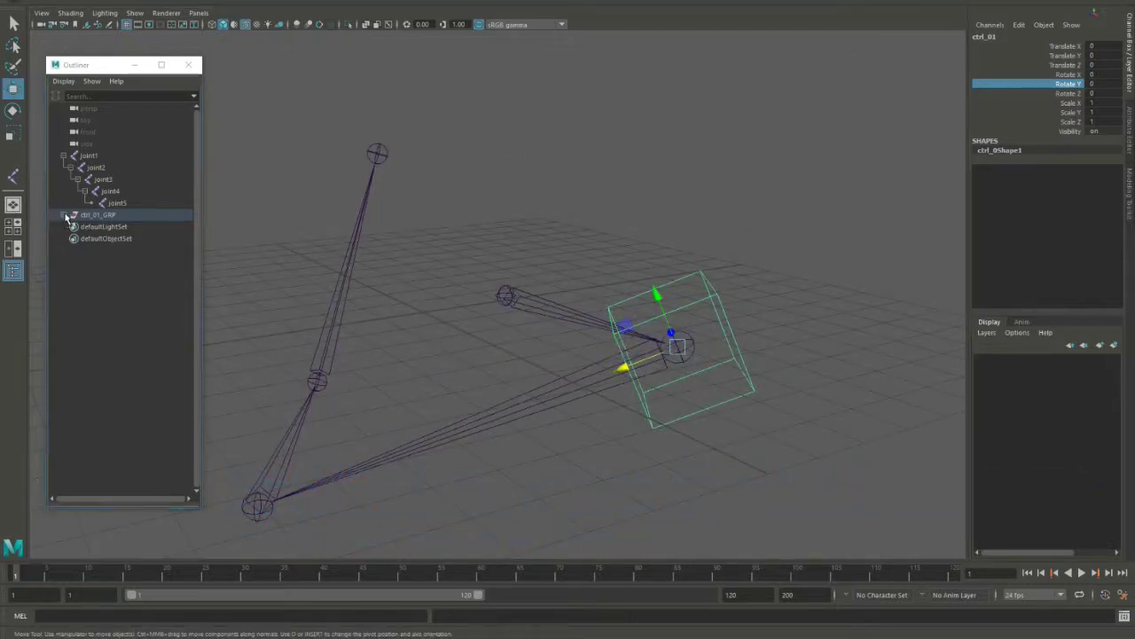
{"action": "left_click", "coordinate": [63, 214]}
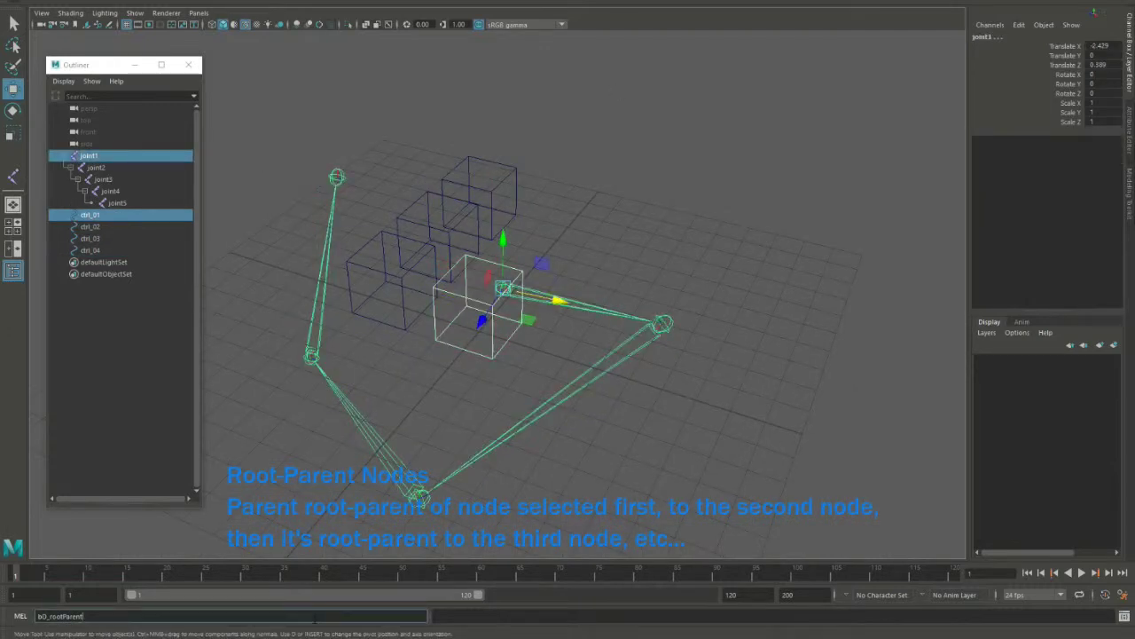
Run b0_offsetGroups on ctrl_01/joint1, ctrl_02/joint2, ctrl_03/joint3 and ctrl_04/joint4
{"action": "key", "text": "Return"}
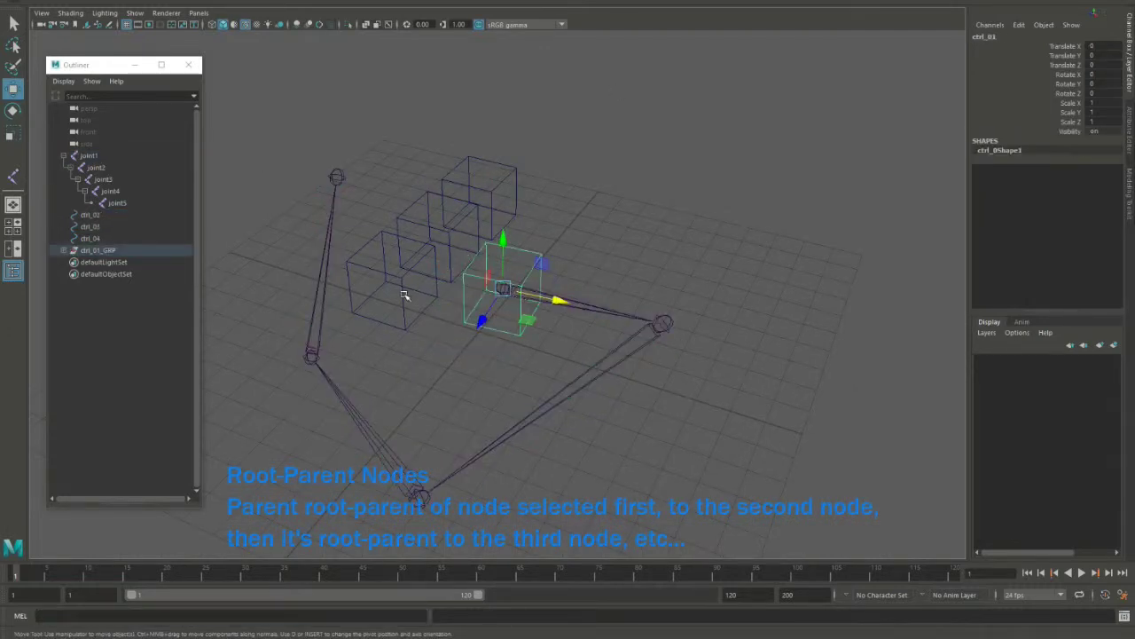
{"action": "left_click", "coordinate": [403, 295]}
{"action": "left_click", "coordinate": [664, 322], "text": "shift"}
{"action": "key", "text": "g"}
{"action": "left_click", "coordinate": [439, 239]}
{"action": "left_click", "coordinate": [387, 465], "text": "shift"}
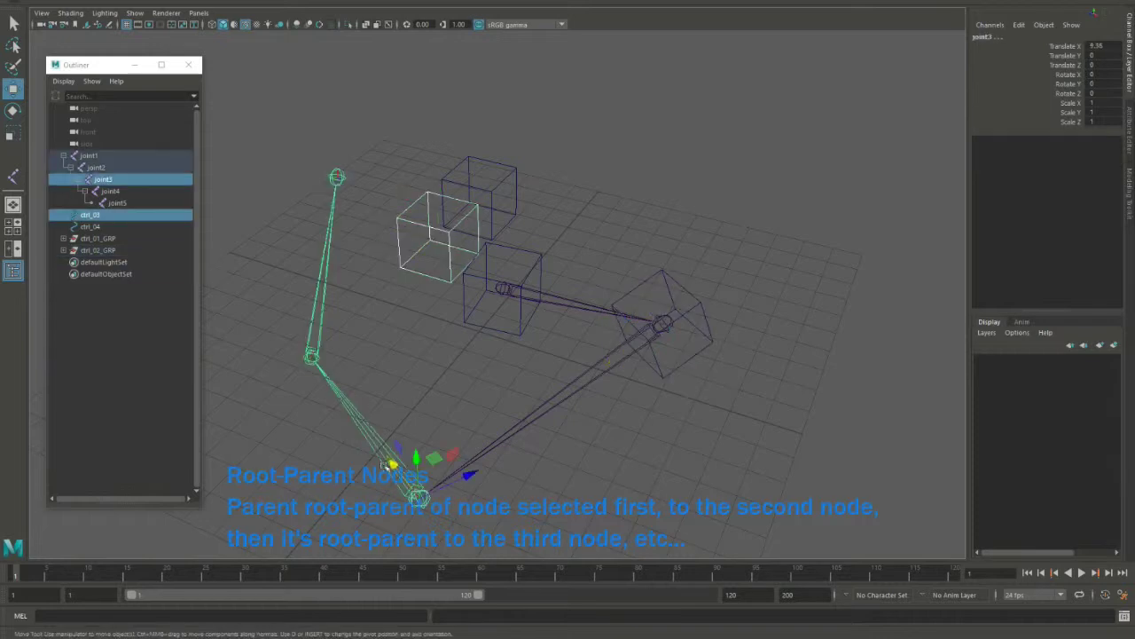
{"action": "key", "text": "g"}
{"action": "left_click", "coordinate": [494, 190]}
{"action": "left_click", "coordinate": [312, 355], "text": "shift"}
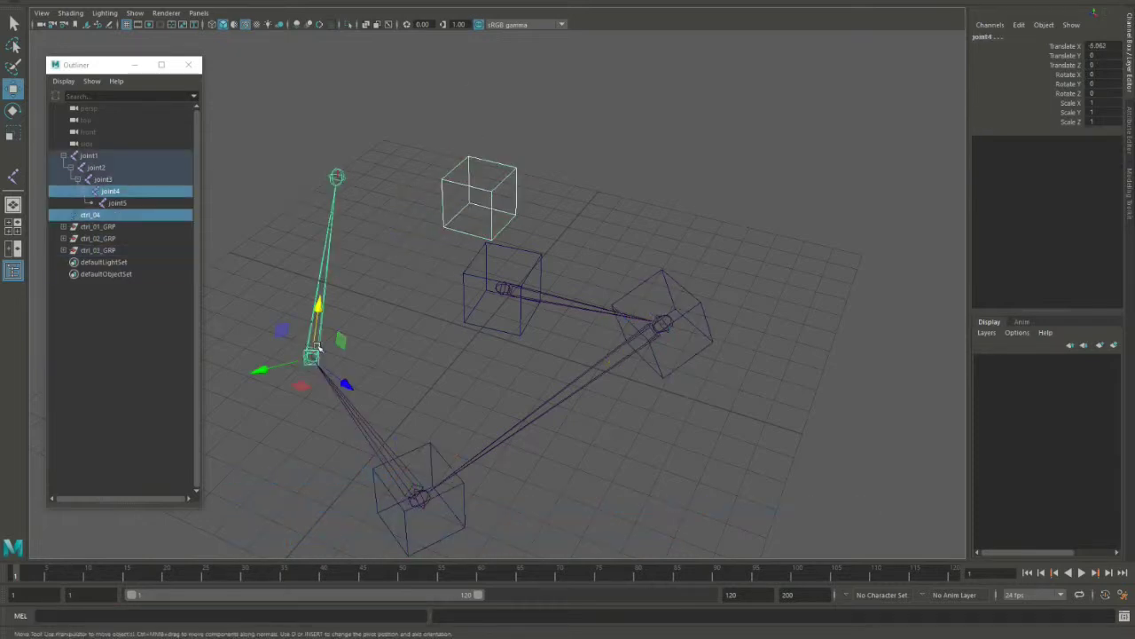
{"action": "key", "text": "g"}
{"action": "left_click", "coordinate": [63, 215]}
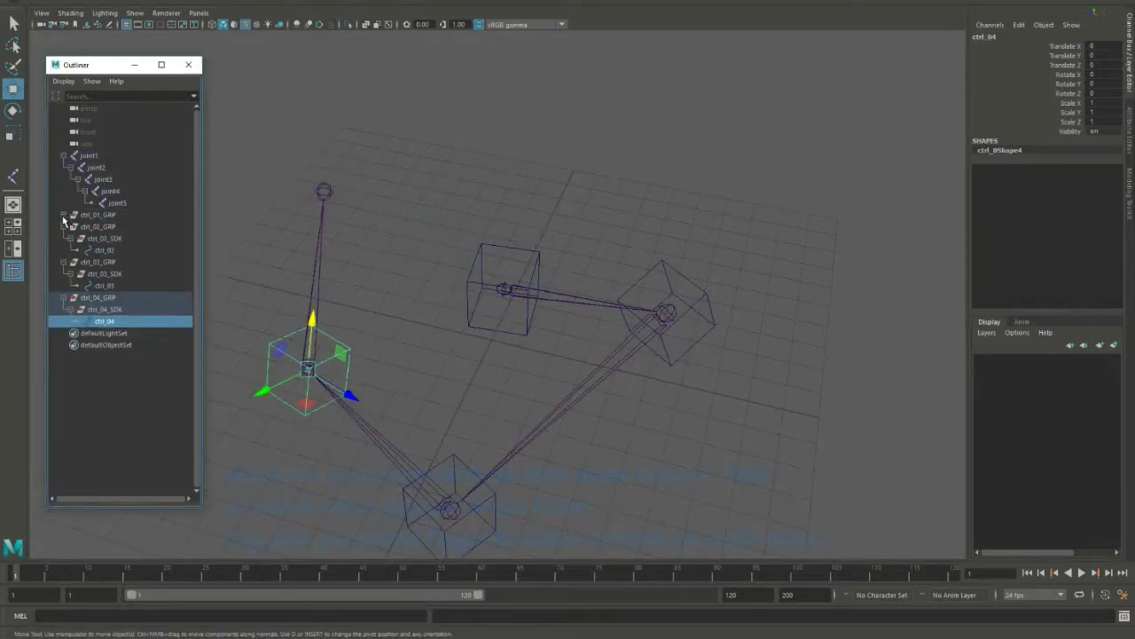
{"action": "left_click_drag", "start_coordinate": [337, 382], "coordinate": [411, 385], "text": "alt"}
Parent-constrain joint4 to the ctrl_04 cube
{"action": "left_click", "coordinate": [110, 191], "text": "ctrl"}
{"action": "left_click", "coordinate": [301, 0]}
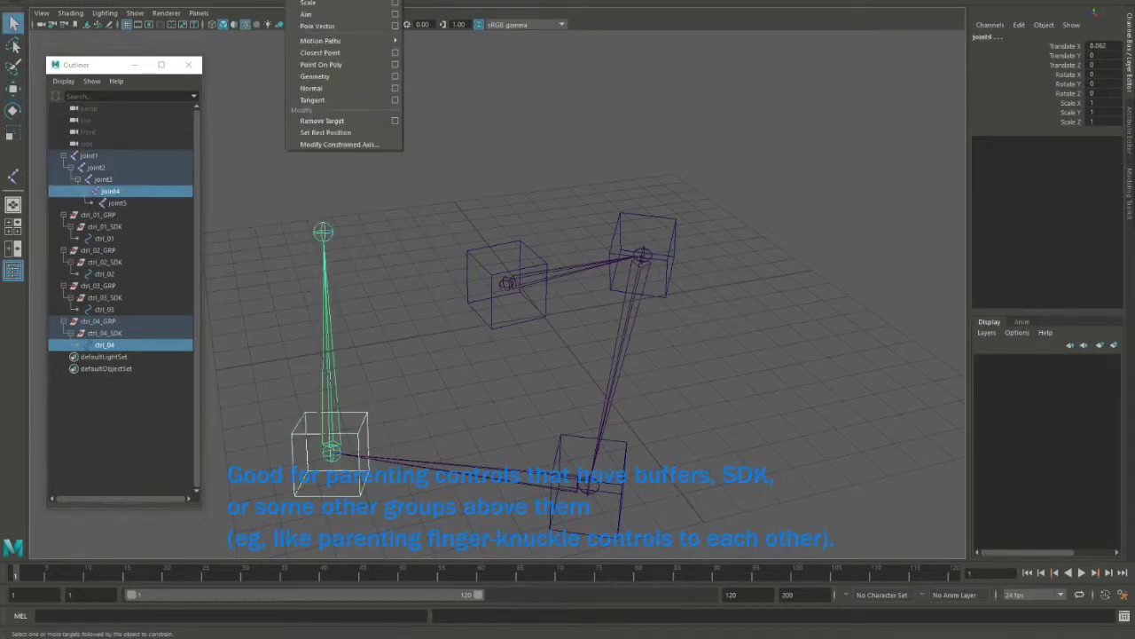
{"action": "left_click", "coordinate": [398, 9]}
{"action": "left_click", "coordinate": [770, 185]}
Repeat the parent constraint for joint3, joint2 and joint1 with ctrl_03, ctrl_02 and ctrl_01
{"action": "left_click", "coordinate": [373, 12]}
{"action": "left_click", "coordinate": [518, 420]}
{"action": "left_click", "coordinate": [103, 179], "text": "ctrl"}
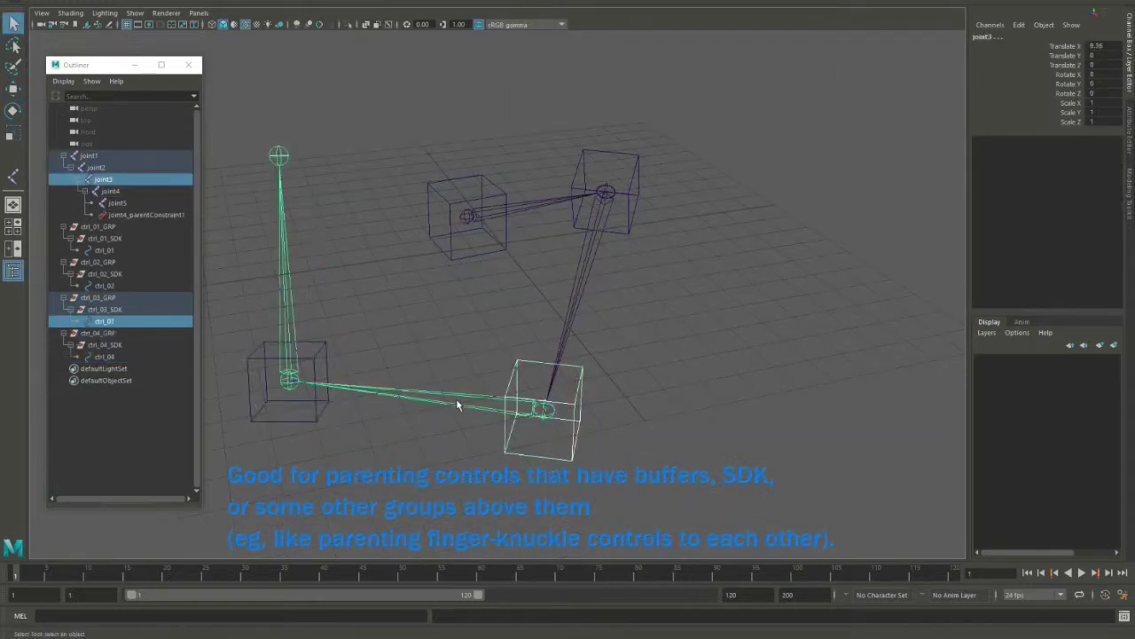
{"action": "key", "text": "g"}
{"action": "left_click", "coordinate": [96, 166], "text": "ctrl"}
{"action": "key", "text": "g"}
{"action": "left_click", "coordinate": [456, 205]}
{"action": "left_click", "coordinate": [88, 156], "text": "ctrl"}
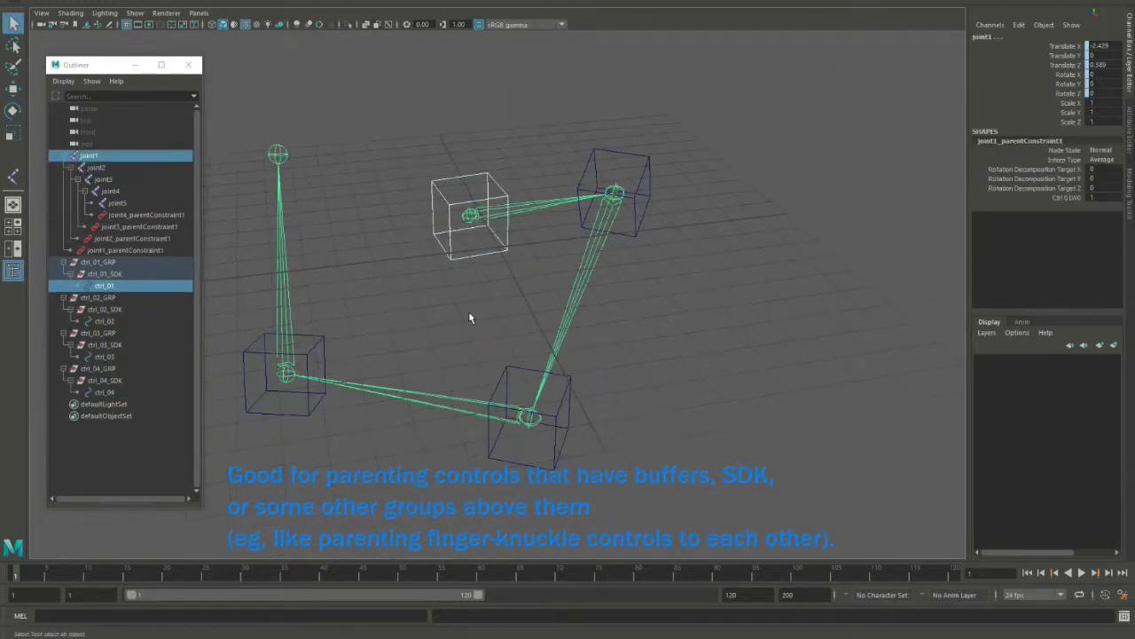
{"action": "key", "text": "g"}
{"action": "left_click", "coordinate": [454, 209]}
Move ctrl_02 to check that the joints follow their controls
{"action": "key", "text": "w"}
{"action": "left_click", "coordinate": [603, 190]}
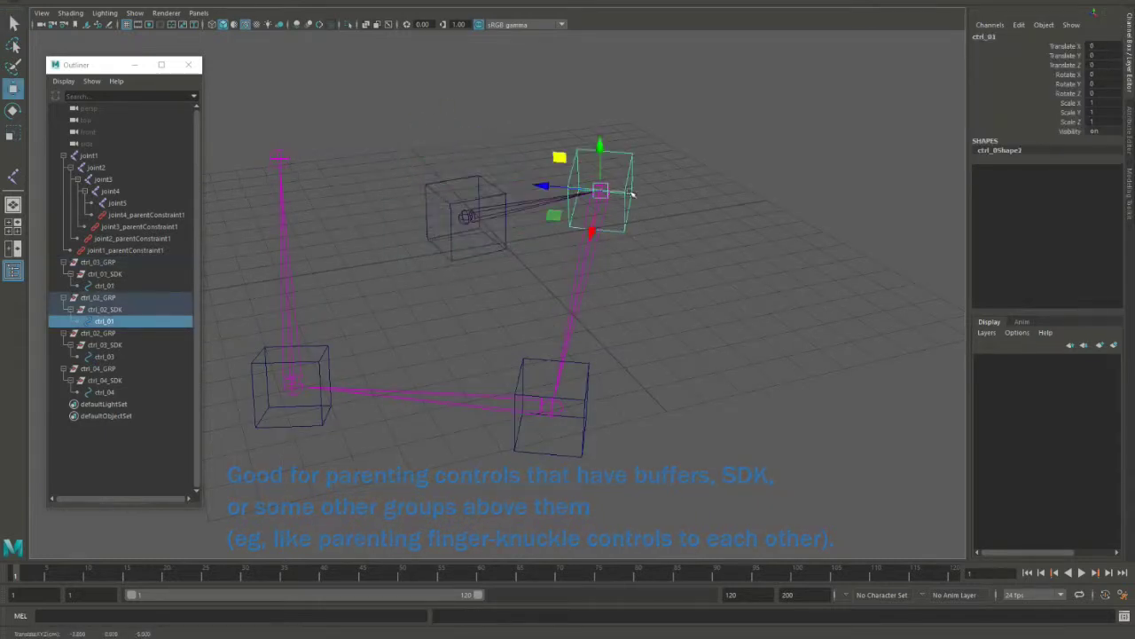
{"action": "key", "text": "e"}
{"action": "mouse_move", "coordinate": [603, 191]}
{"action": "left_mouse_down", "text": "alt"}
{"action": "mouse_move", "coordinate": [578, 196]}
{"action": "mouse_move", "coordinate": [583, 299]}
{"action": "mouse_move", "coordinate": [558, 325]}
{"action": "left_mouse_up", "text": "alt"}
{"action": "key", "text": "q"}
Run b0_rootParent on ctrl_04 through ctrl_01, then inspect the ctrl_02_GRP hierarchy
{"action": "left_click", "coordinate": [377, 324]}
{"action": "left_click", "coordinate": [538, 438], "text": "shift"}
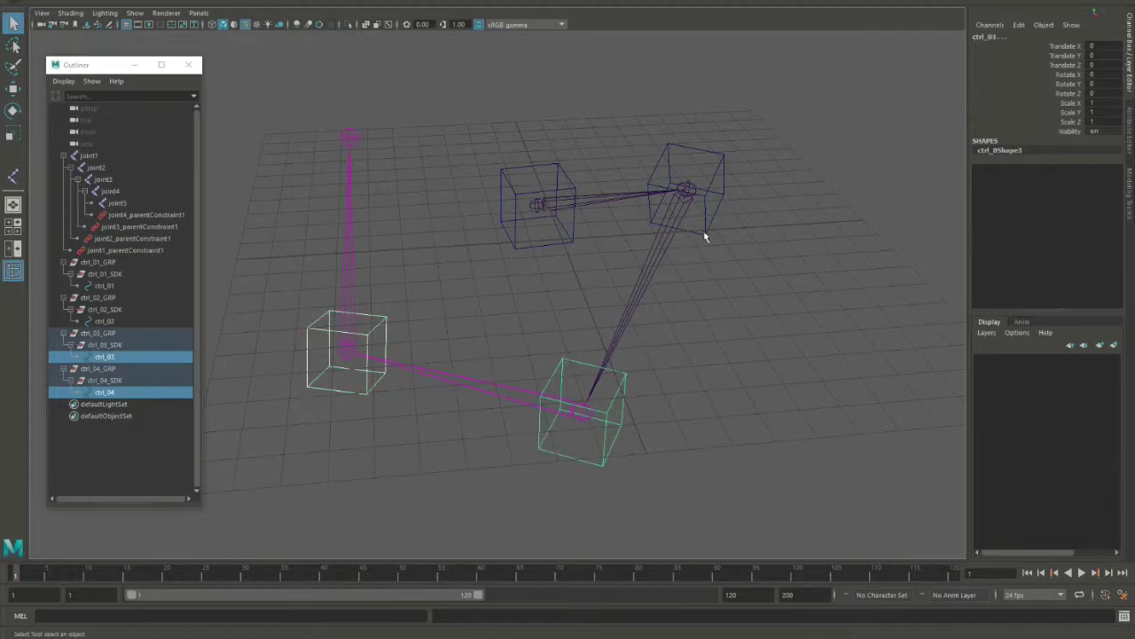
{"action": "left_click", "coordinate": [705, 232], "text": "shift"}
{"action": "left_click", "coordinate": [572, 238], "text": "shift"}
{"action": "type", "text": "bD_rootParent"}
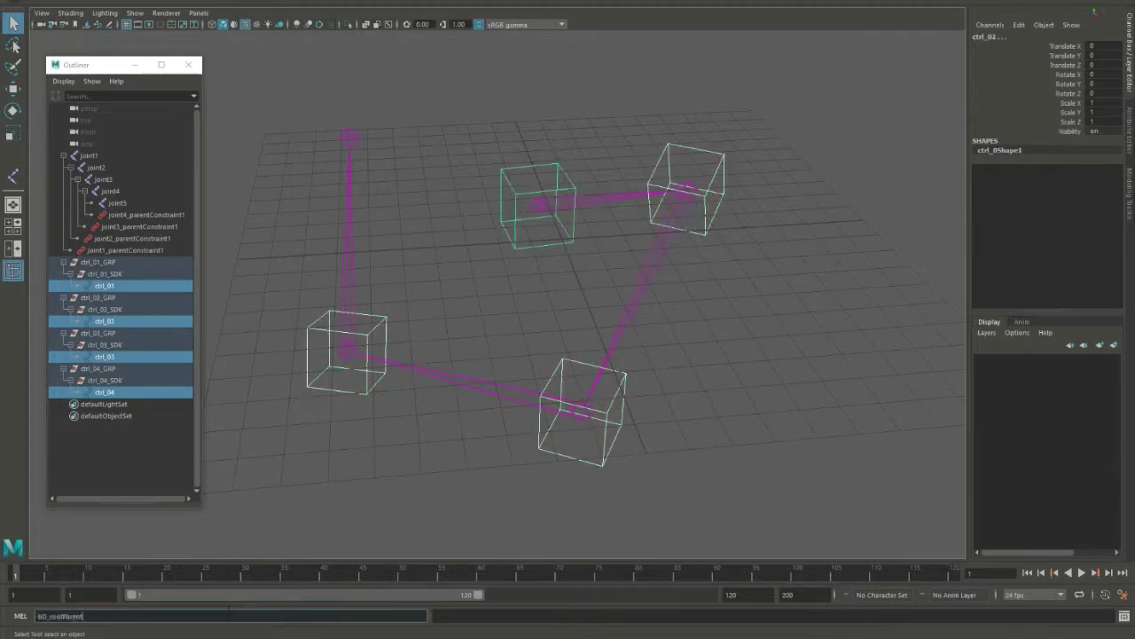
{"action": "key", "text": "Return"}
{"action": "left_click", "coordinate": [90, 297], "text": "shift"}
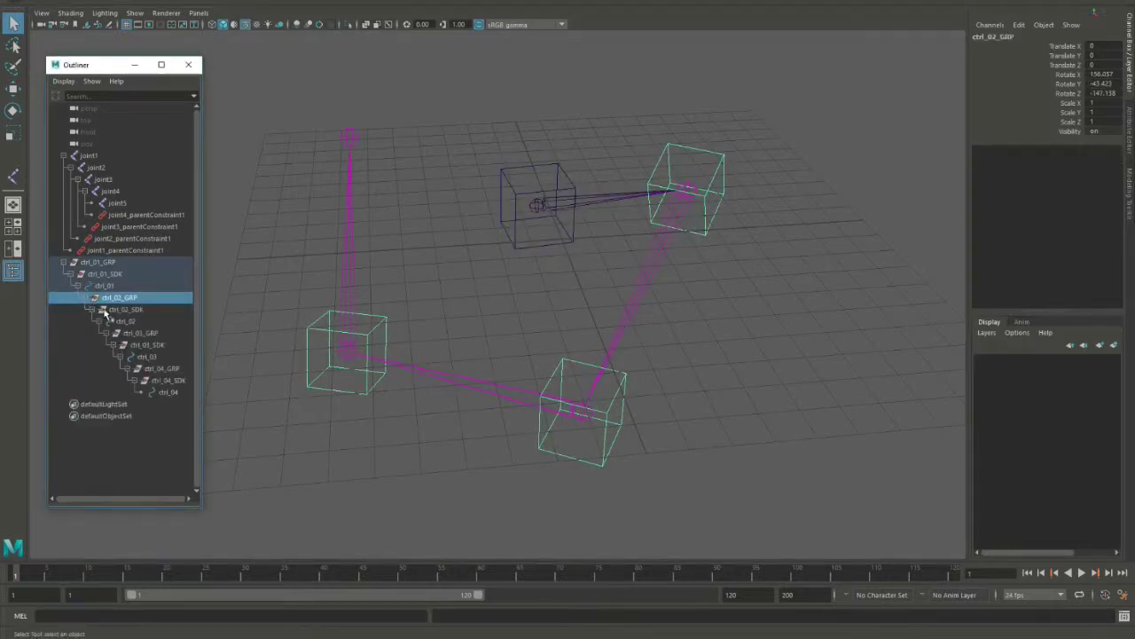
{"action": "left_click", "coordinate": [570, 247]}
{"action": "key", "text": "w"}
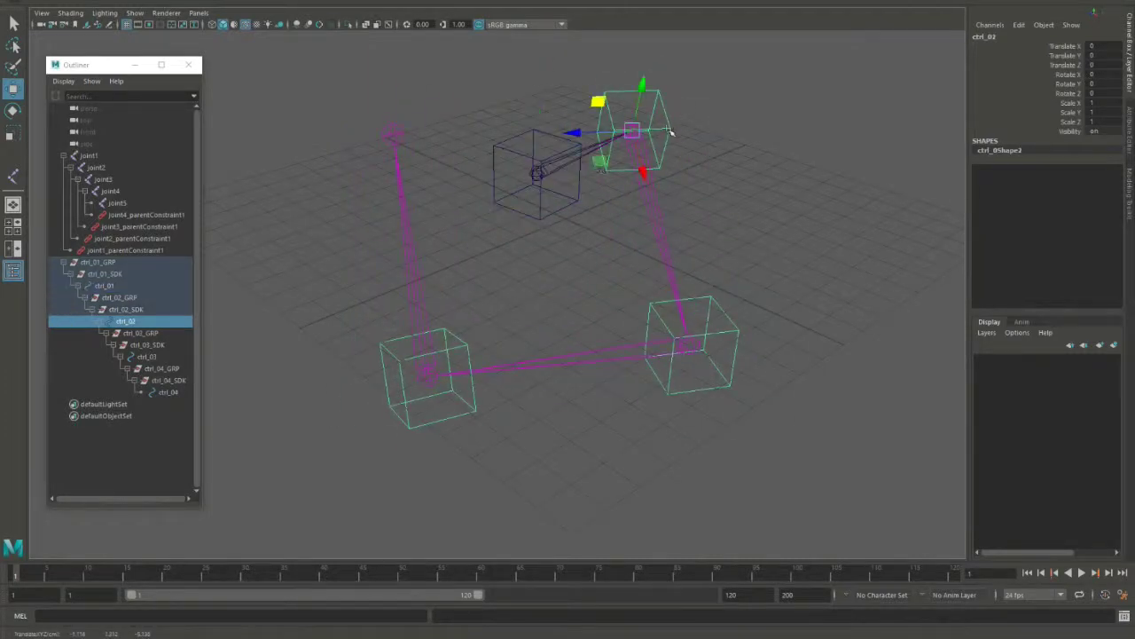